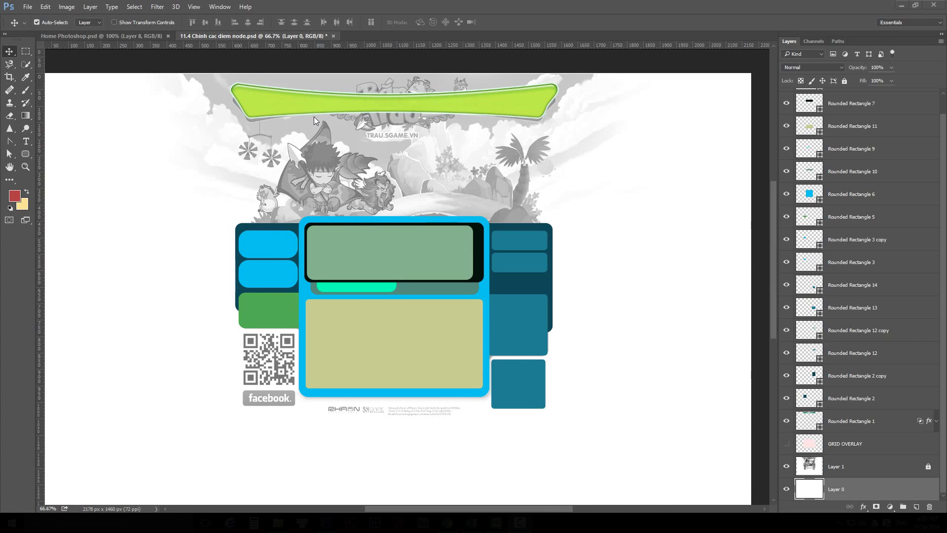
Open MainBG-01.png from the Images folder and copy its sky picture into the 11.4 layout document.
key("ctrl+o")
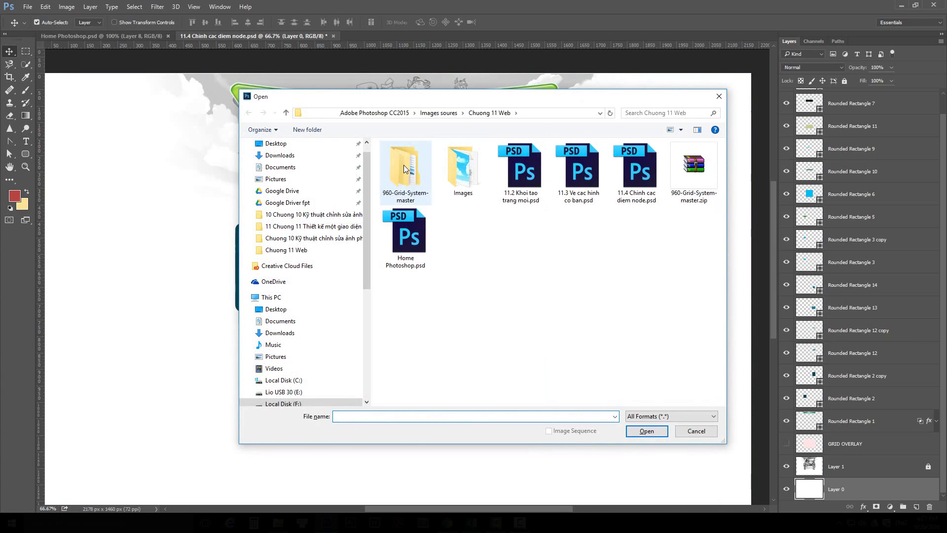
double_click(467, 168)
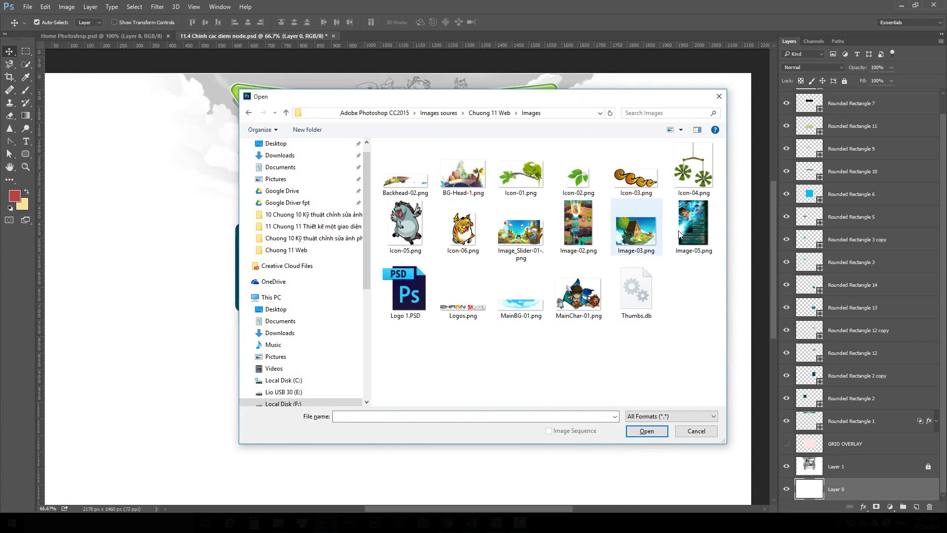
double_click(523, 308)
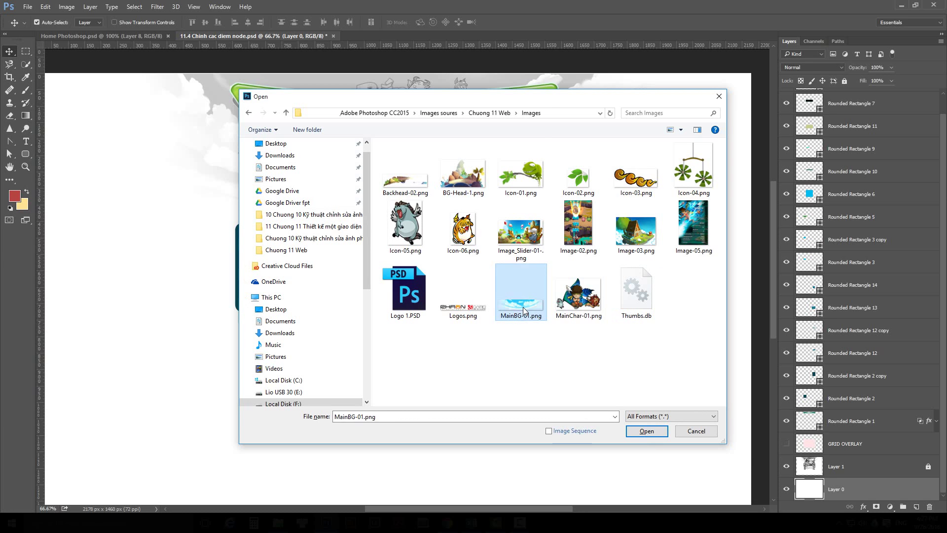
left_click_drag(433, 244, 345, 159)
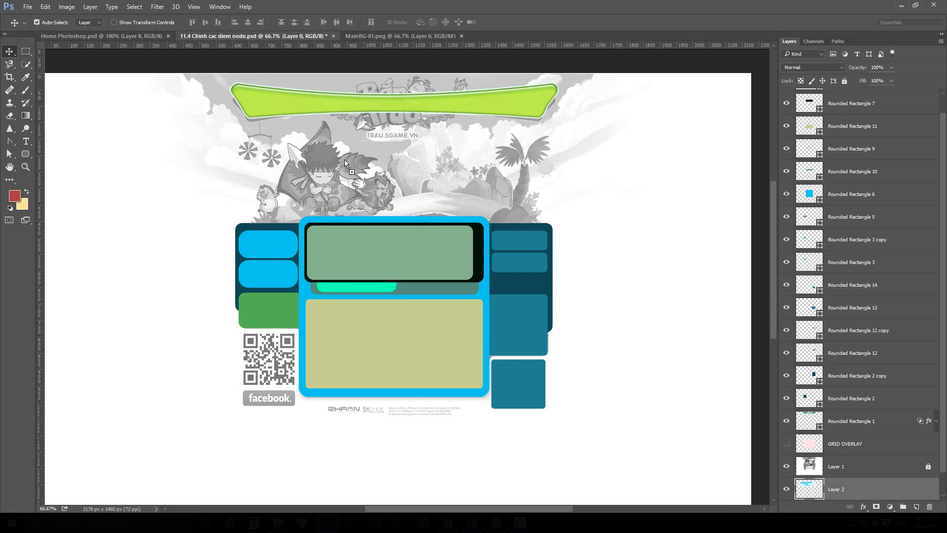
Stack Layer 1 beneath the sky on Layer 2 and move the sky up to the page's top edge behind the green header.
scroll(881, 451, "down", 1)
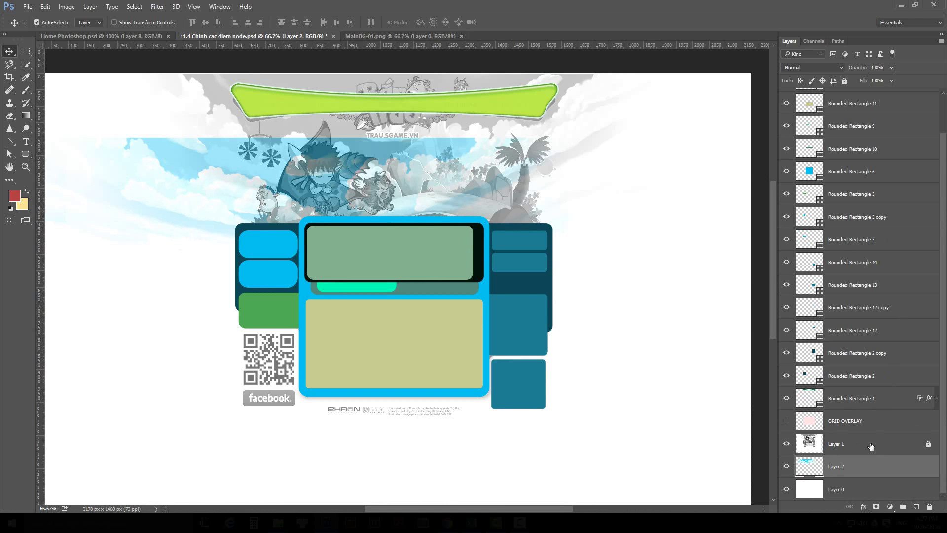
left_click_drag(870, 447, 869, 479)
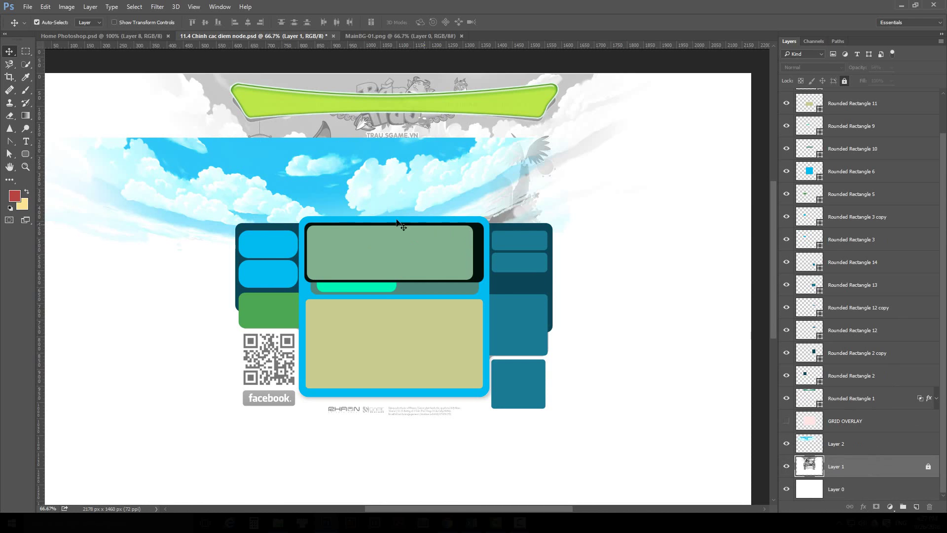
left_click_drag(398, 222, 449, 114)
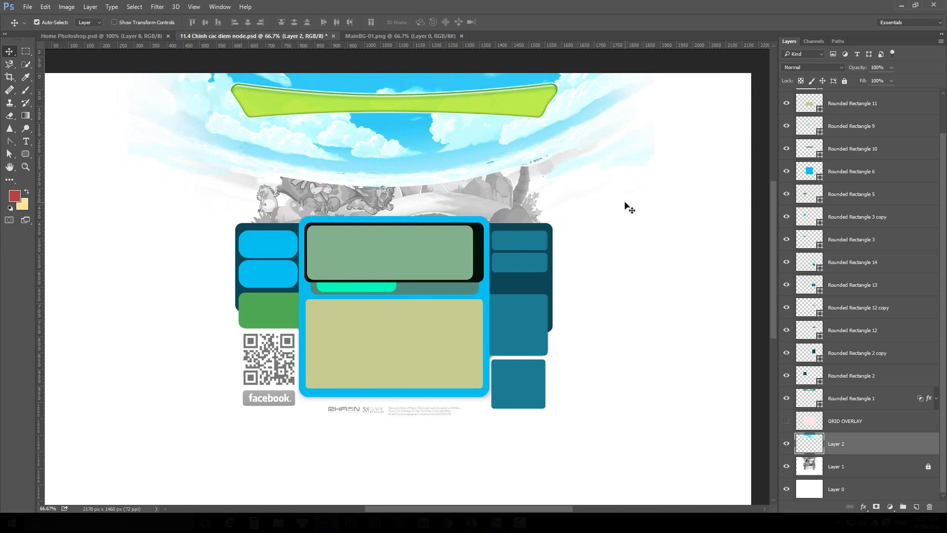
Open Logo 1.PSD and copy the Bắn Trâu logo into the header area of the layout document.
key("ctrl+o")
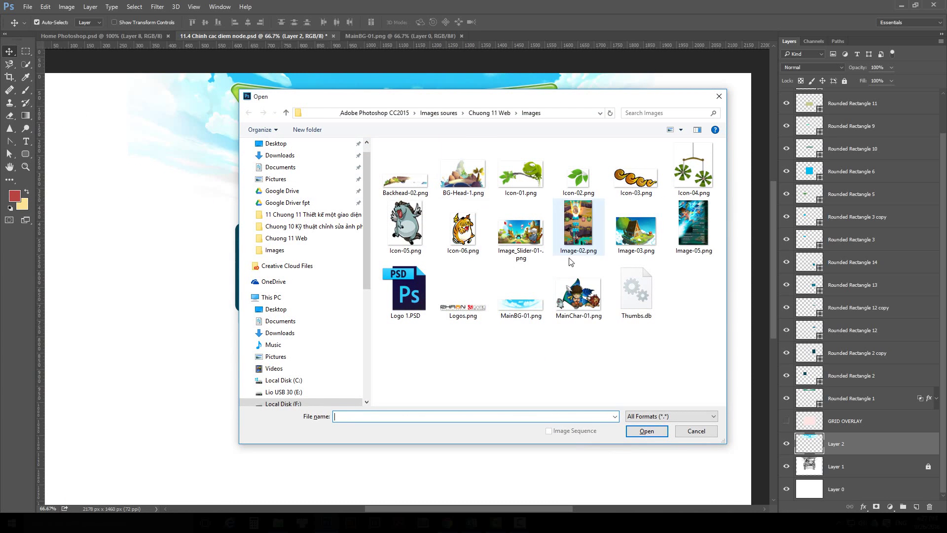
double_click(405, 291)
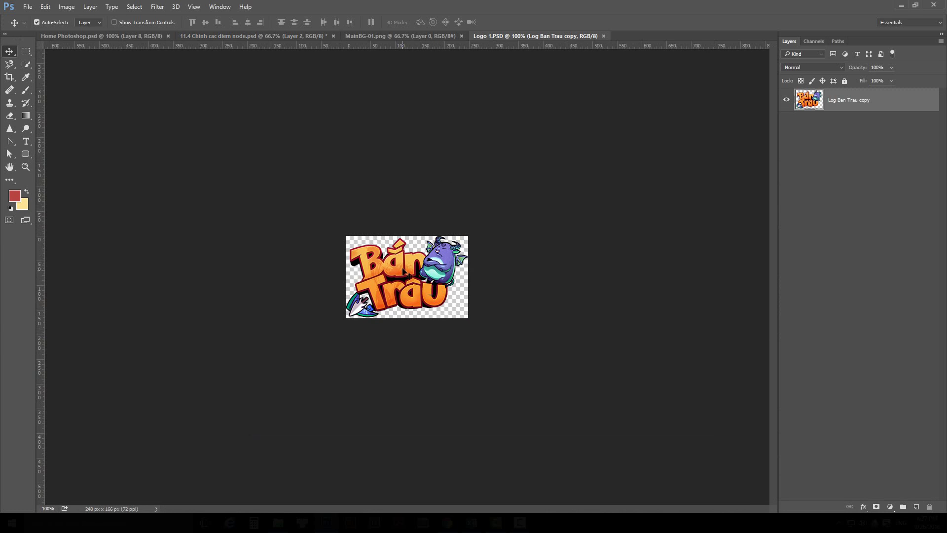
left_click_drag(403, 270, 410, 115)
Raise the logo layer above Rounded Rectangle 1 and position the logo in the middle of the green header bar.
key("ctrl+bracketright")
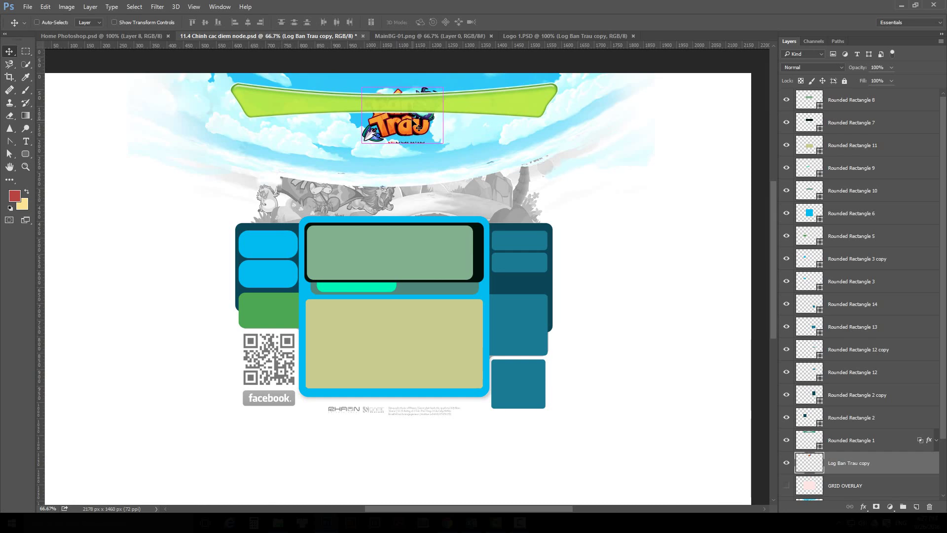
key("ctrl+bracketright")
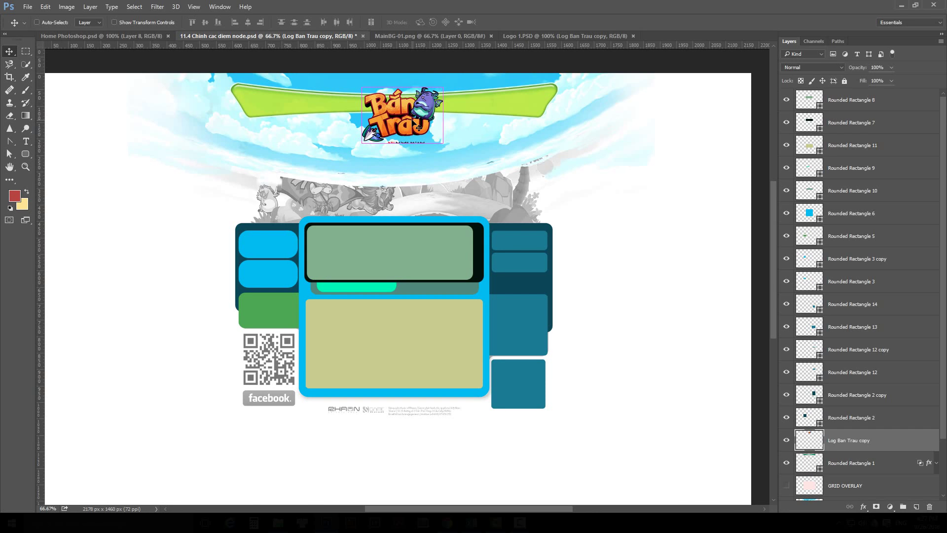
left_click_drag(411, 113, 405, 100)
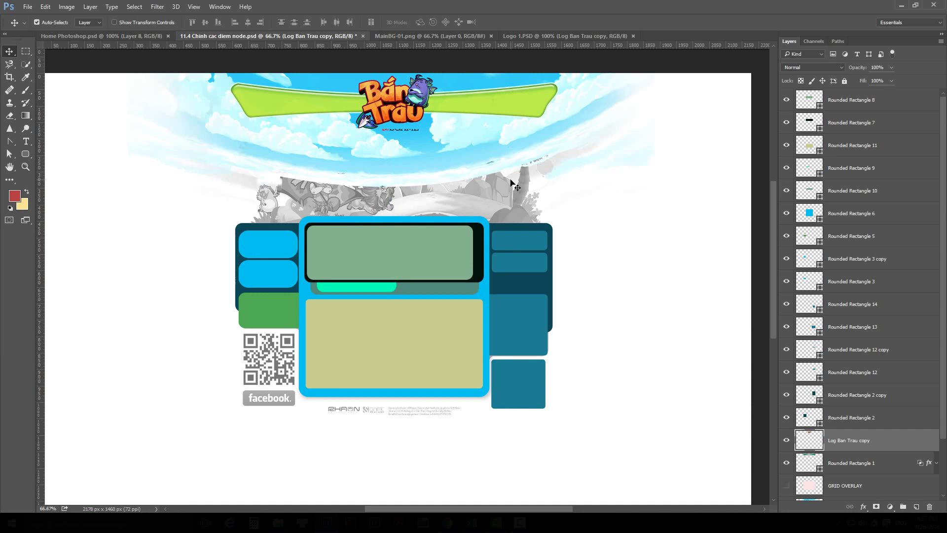
Open MainChar-01.png and place its characters in the layout over the grey reference characters.
key("ctrl+o")
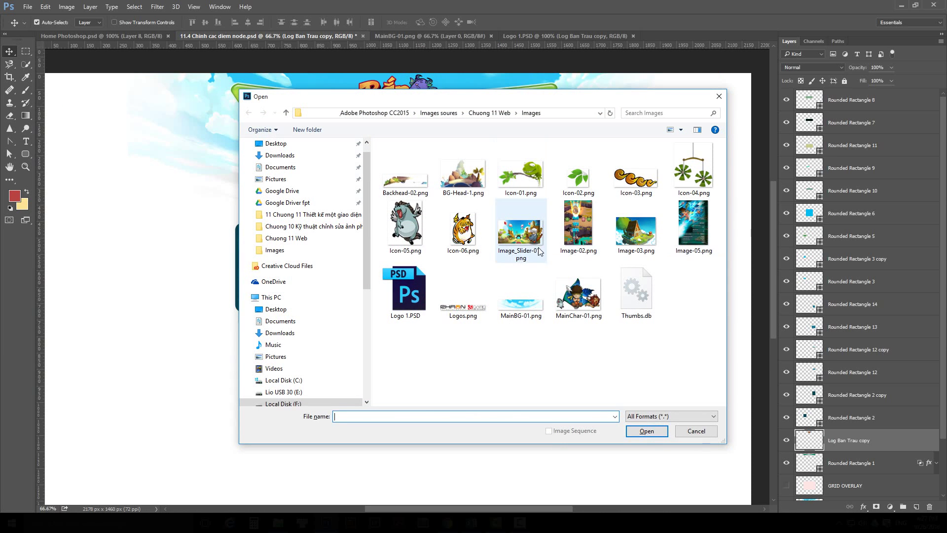
double_click(578, 293)
left_click_drag(446, 210, 334, 169)
Examine the finished page design in Home Photoshop.psd, from header to footer, and return to the 11.4 layout document.
left_click(138, 37)
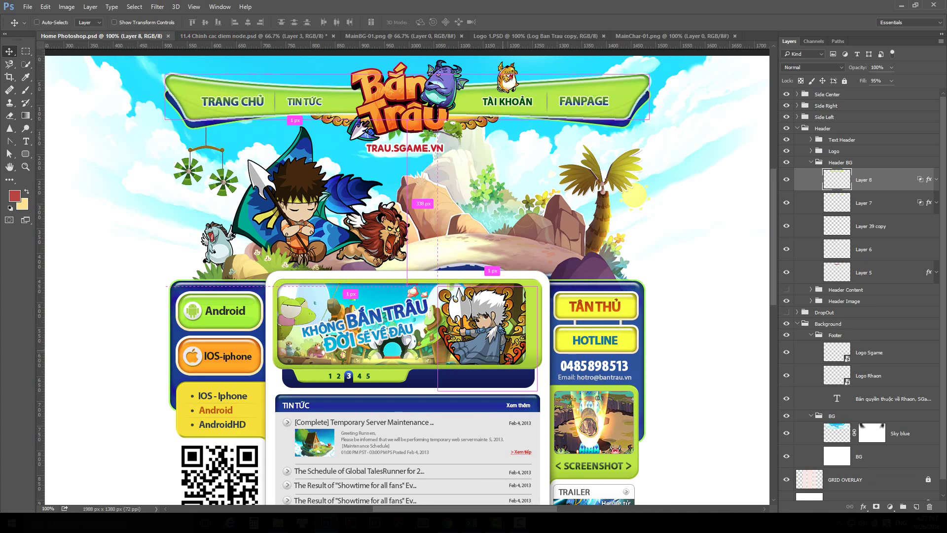
scroll(371, 289, "up", 3)
scroll(371, 289, "down", 3)
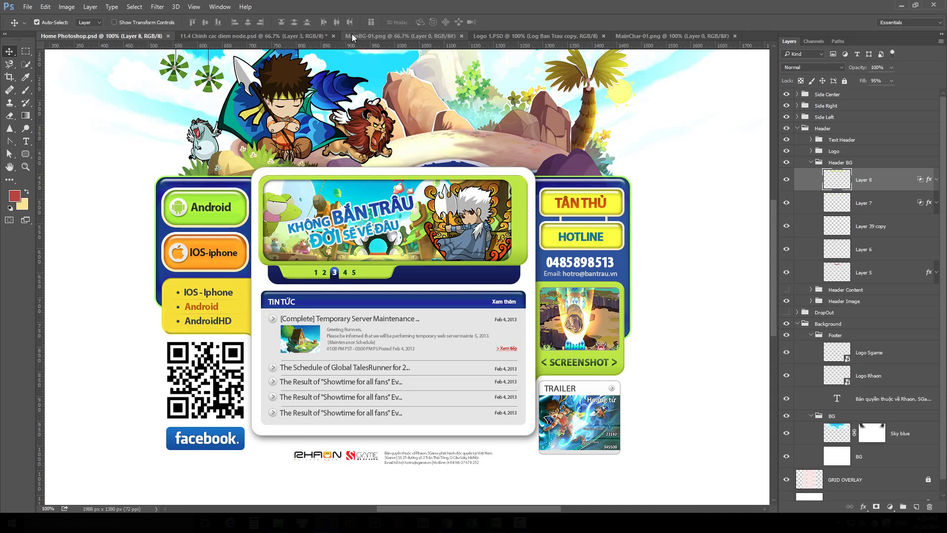
left_click(277, 36)
Open Image_Slider-01-.png and copy its banner picture into the layout over the central banner frame.
key("ctrl+o")
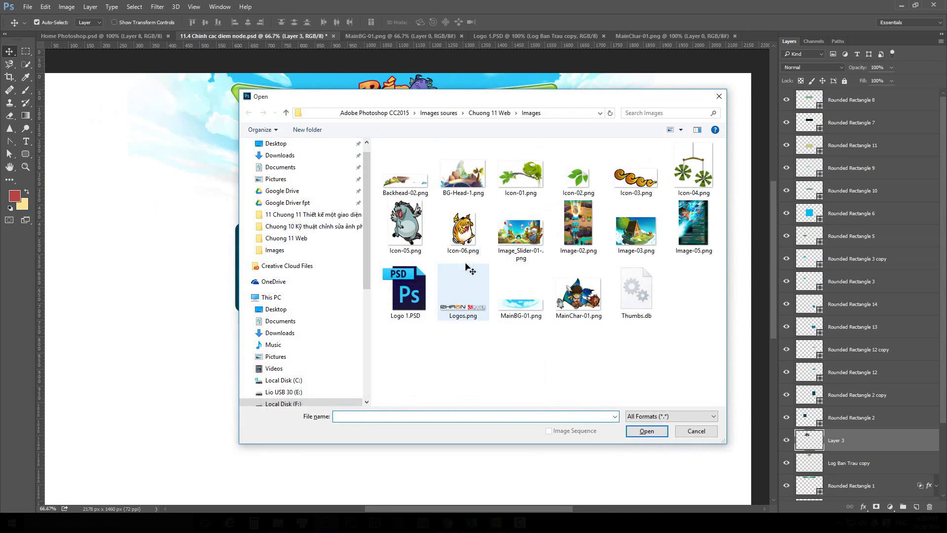
double_click(527, 238)
left_click_drag(449, 257, 404, 262)
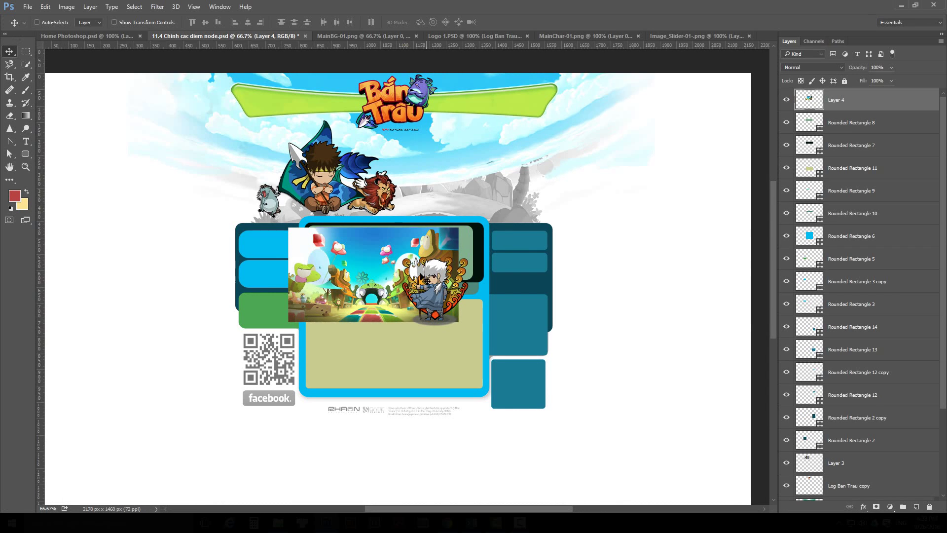
left_click_drag(383, 291, 419, 263)
scroll(418, 262, "up", 1)
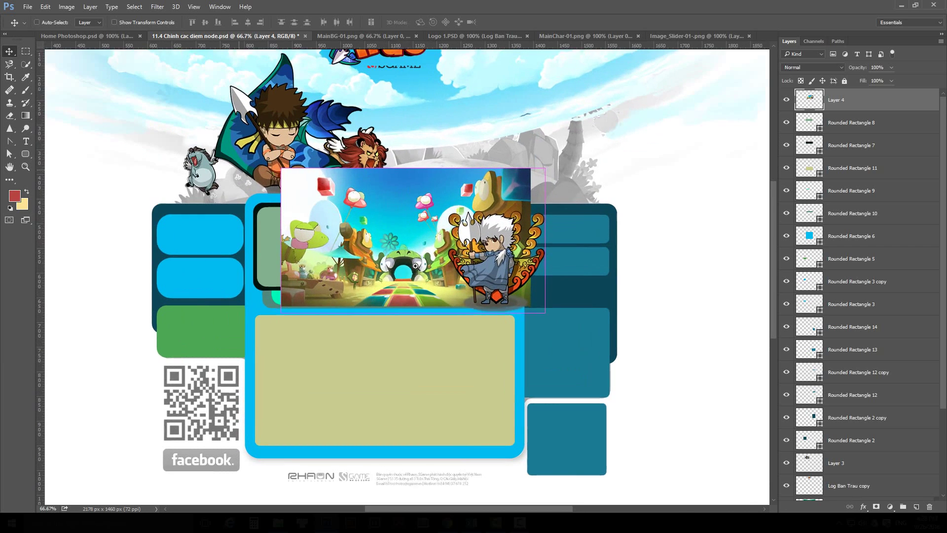
Move the banner picture above the central box and try moving the green frame Rounded Rectangle 8, undoing each frame move.
left_click(266, 242)
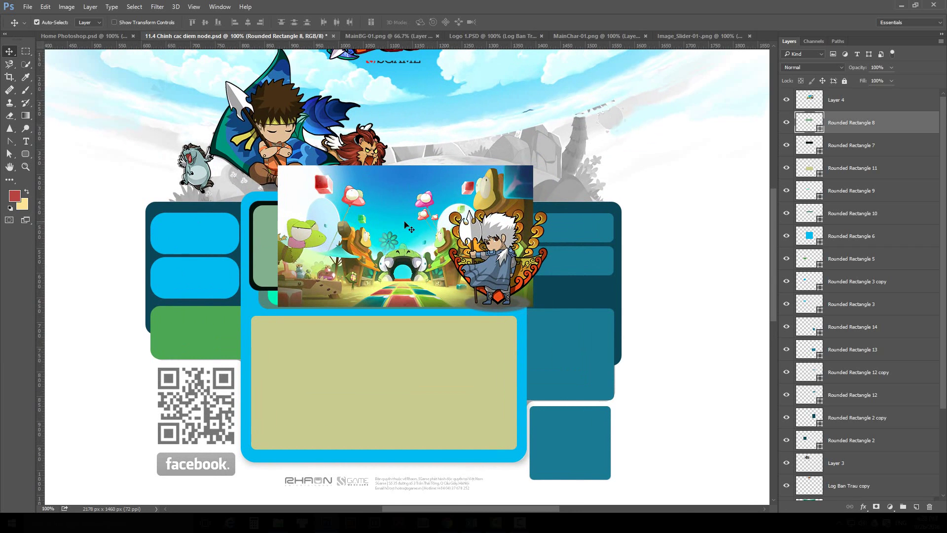
left_click_drag(265, 243, 265, 124)
key("ctrl+z")
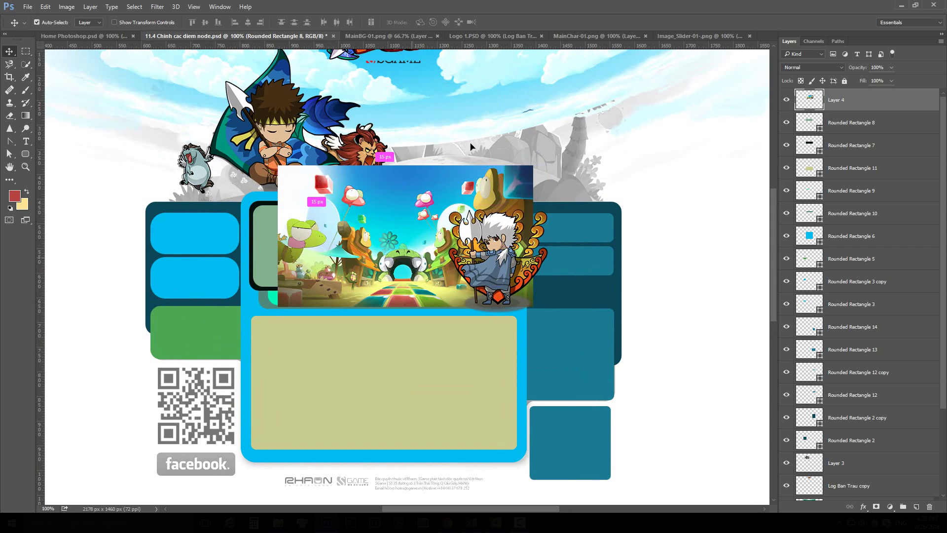
left_click_drag(427, 261, 489, 144)
left_click_drag(428, 254, 427, 281)
key("ctrl+z")
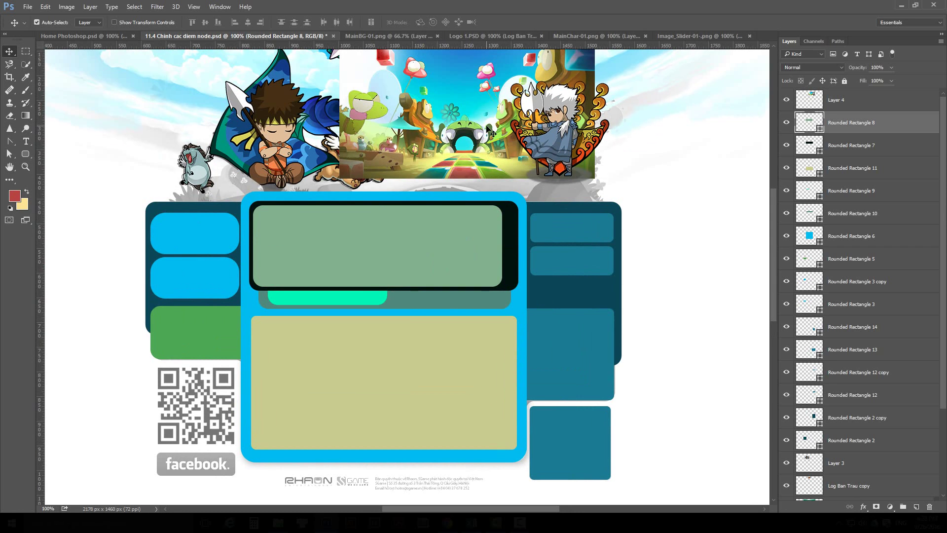
Reposition the banner picture so that it overlaps the upper part of the green frame Rounded Rectangle 8.
left_click_drag(491, 132, 454, 262)
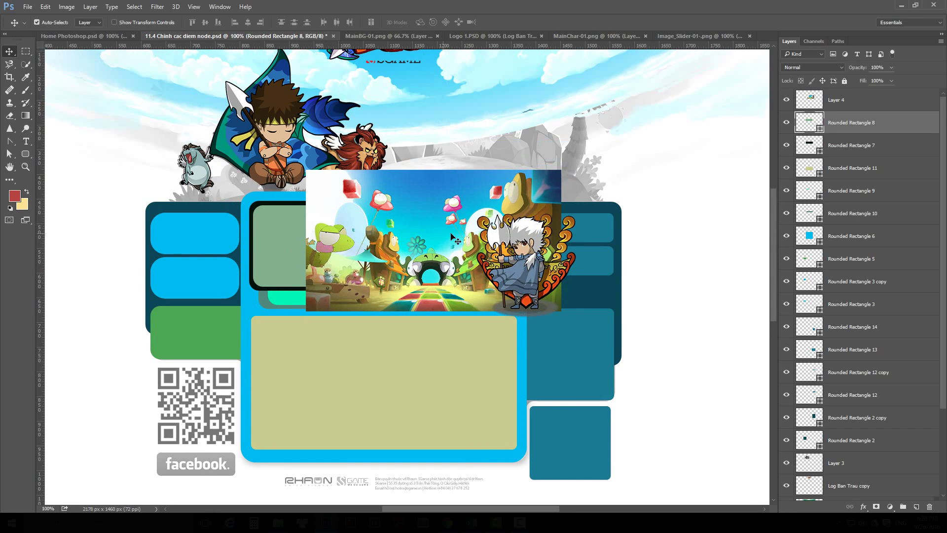
left_click_drag(396, 242, 423, 269)
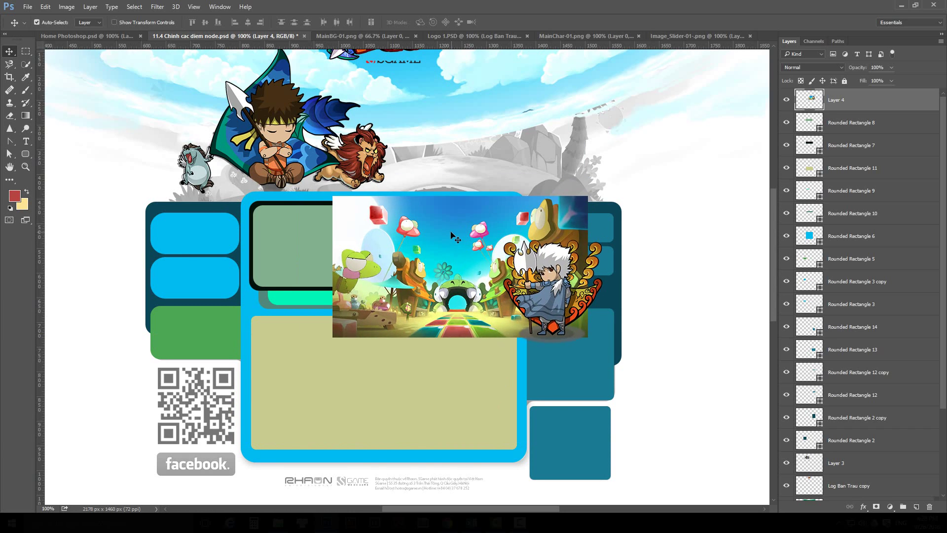
left_click_drag(449, 234, 383, 96)
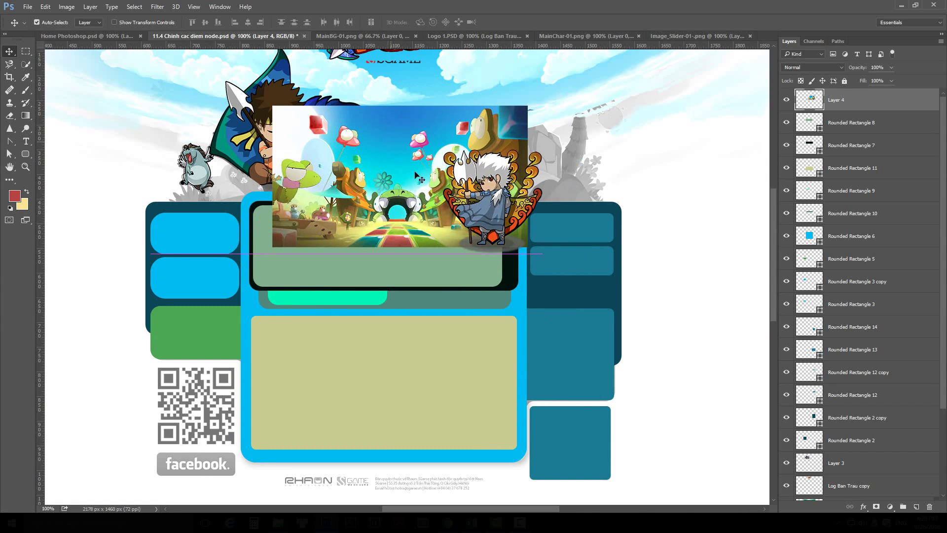
left_click(414, 266)
left_click(449, 178)
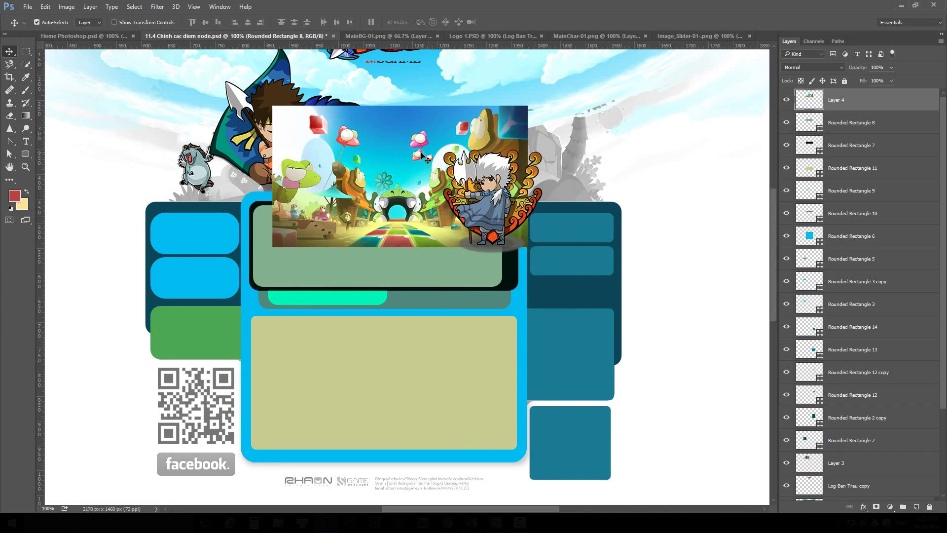
Rename the banner picture's Layer 4 to "Banner chinh" and Rounded Rectangle 8 to "Khung chưa banner chinh".
double_click(837, 101)
type("B")
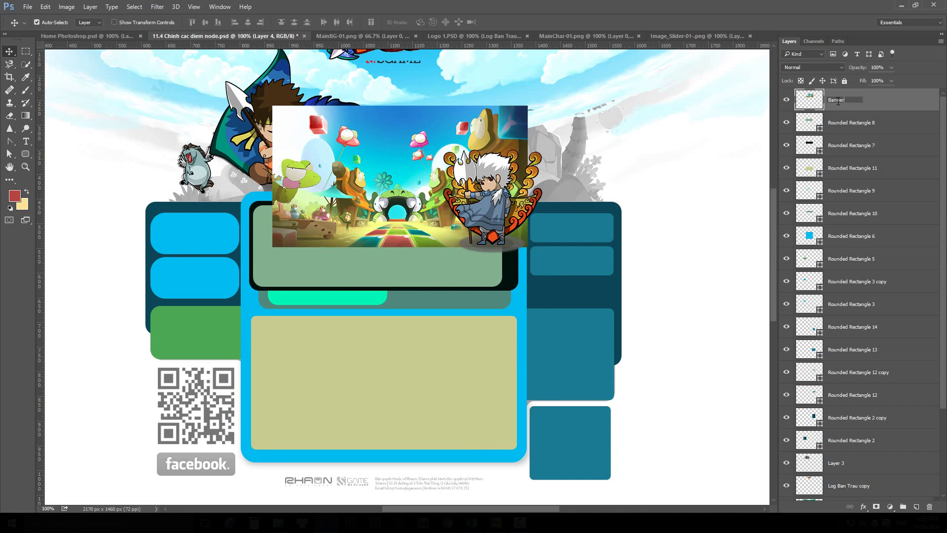
type("anner chinh")
key("Return")
double_click(860, 123)
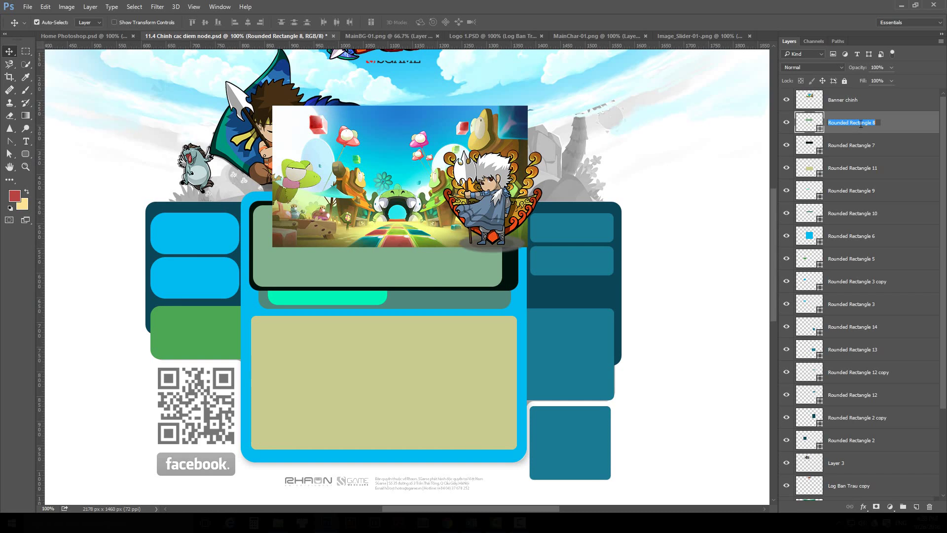
type("Khung chưa banner chinh")
key("Return")
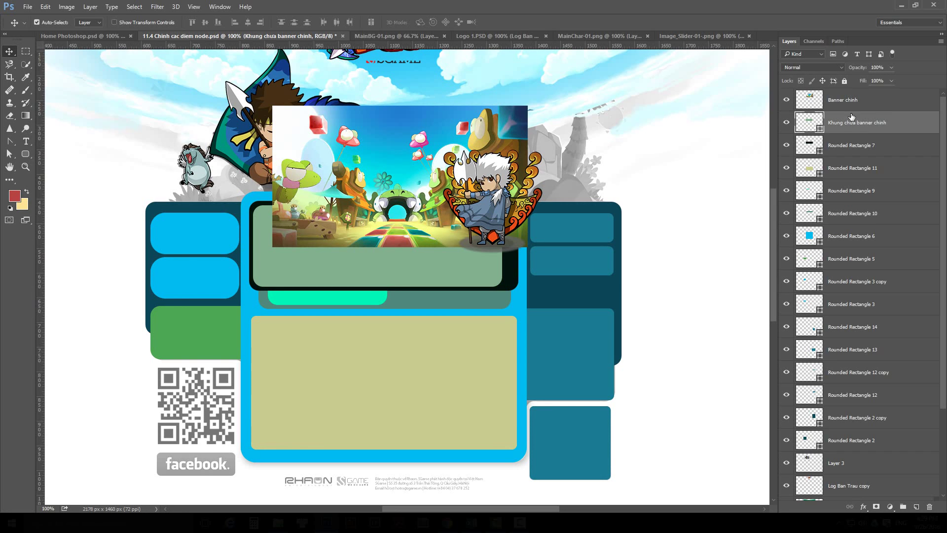
Clip the Banner chinh layer to the frame layer with a clipping mask and move the picture to fill the frame.
left_click(873, 105)
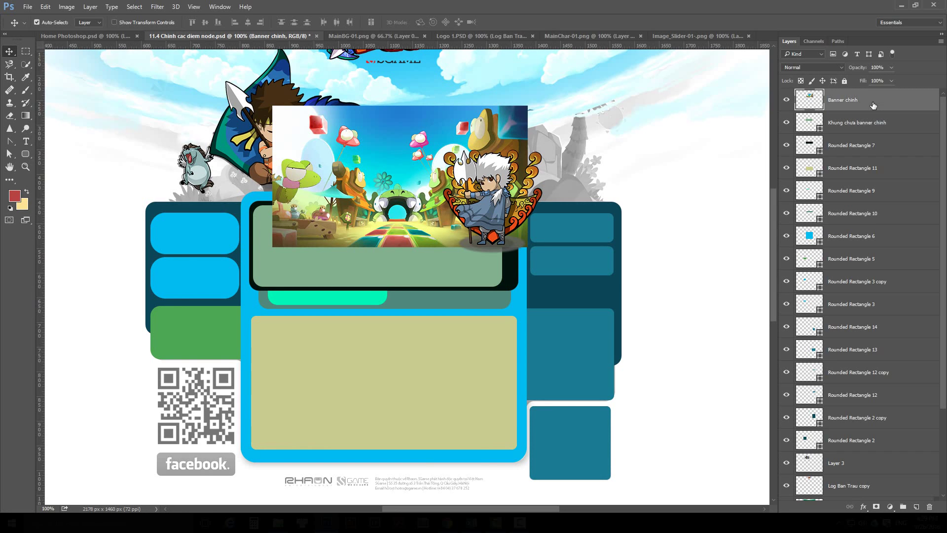
left_click(94, 8)
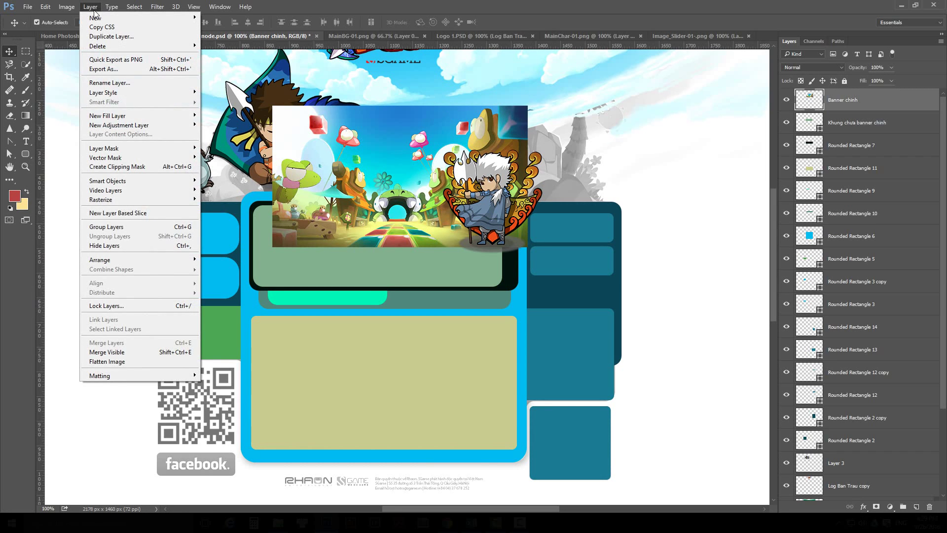
left_click(129, 168)
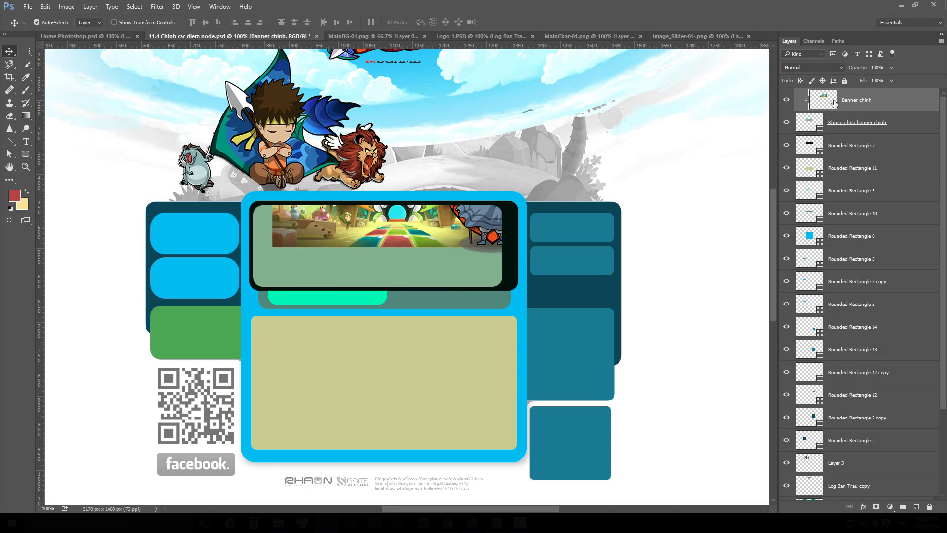
left_click_drag(452, 242, 422, 329)
Release the clipping mask from the Banner chinh layer.
left_click(90, 7)
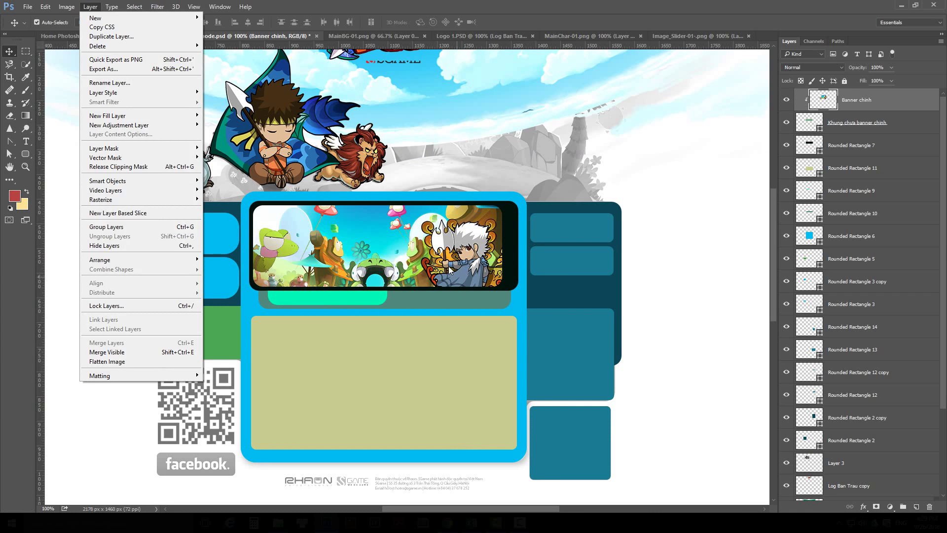
left_click(92, 9)
left_click(91, 8)
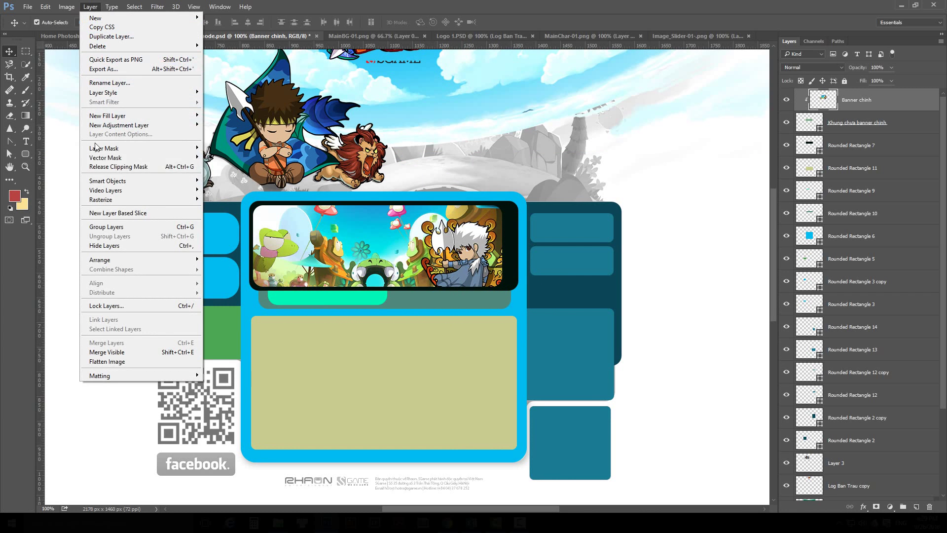
left_click(122, 168)
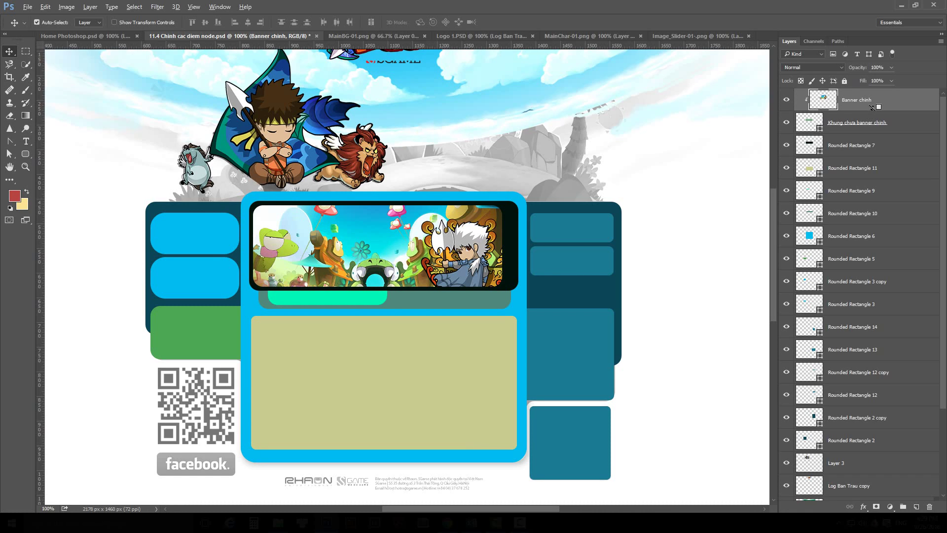
left_click(873, 106, "alt")
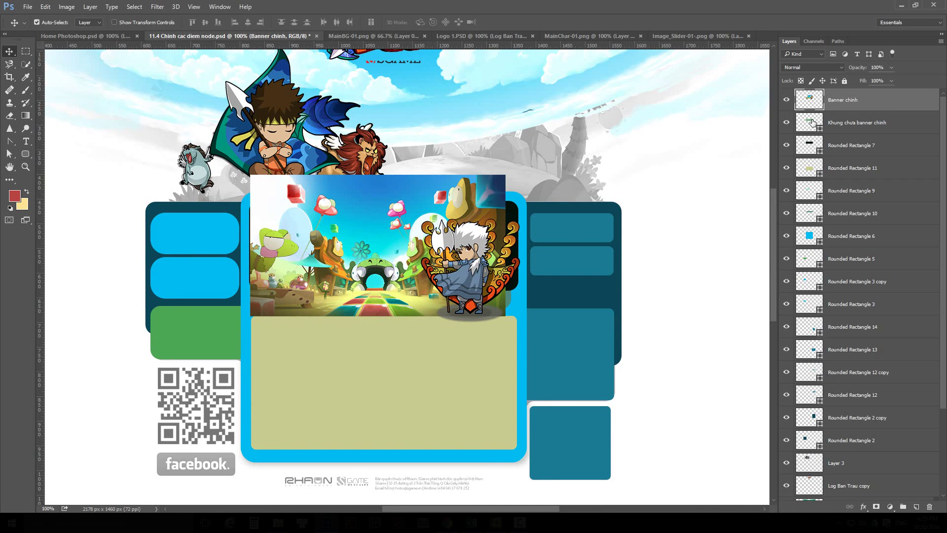
Clip the Banner chinh layer to its frame again, and bring the character picture, Layer 3, to the front overlapping the banner.
left_click(874, 106, "alt")
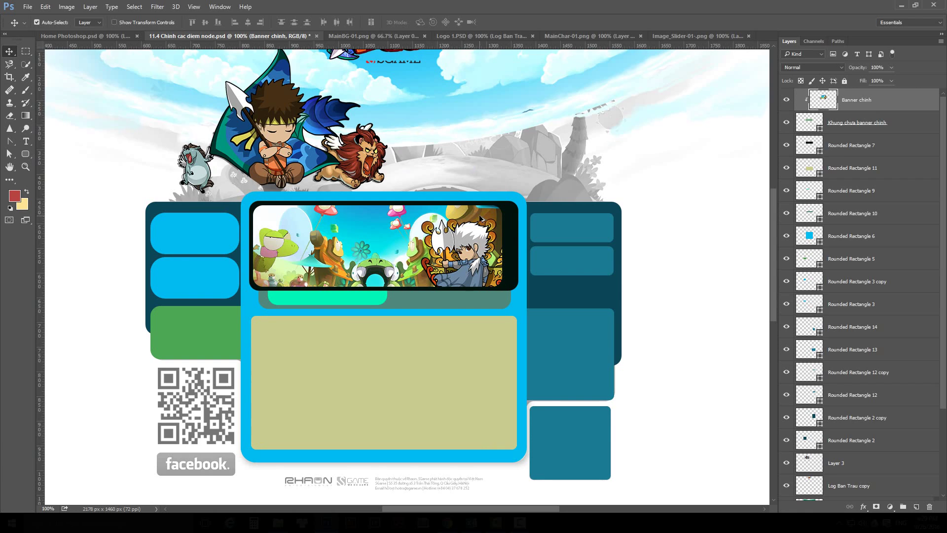
left_click(284, 139)
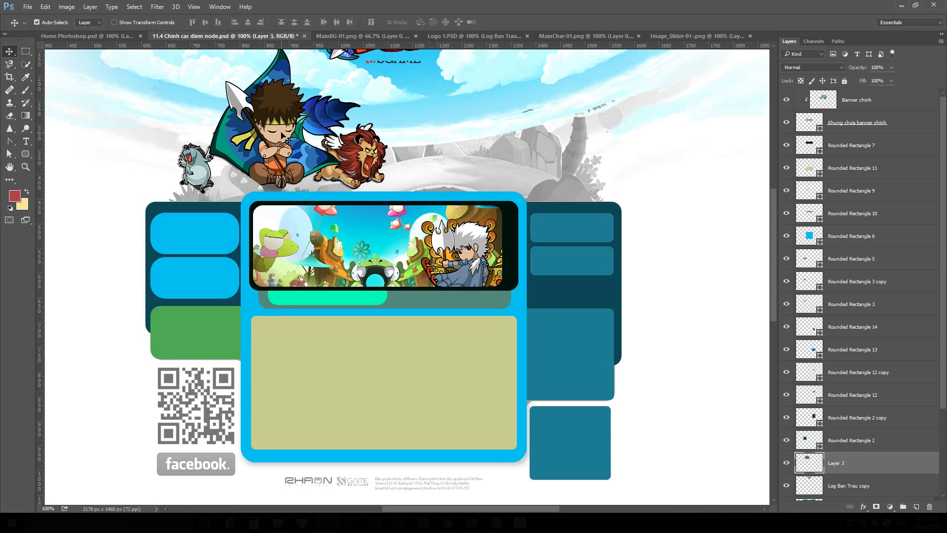
left_click_drag(285, 139, 413, 212)
key("ctrl+shift+bracketright")
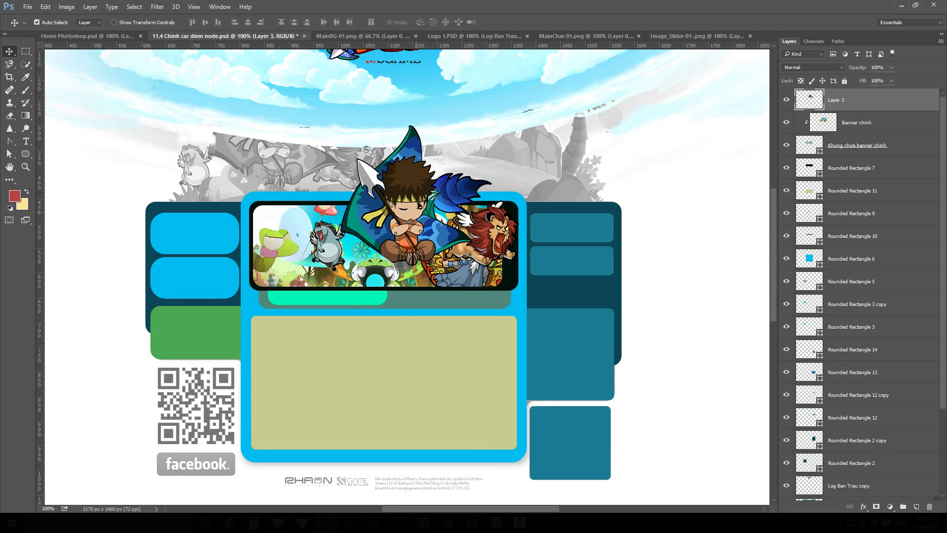
left_click_drag(418, 204, 343, 163)
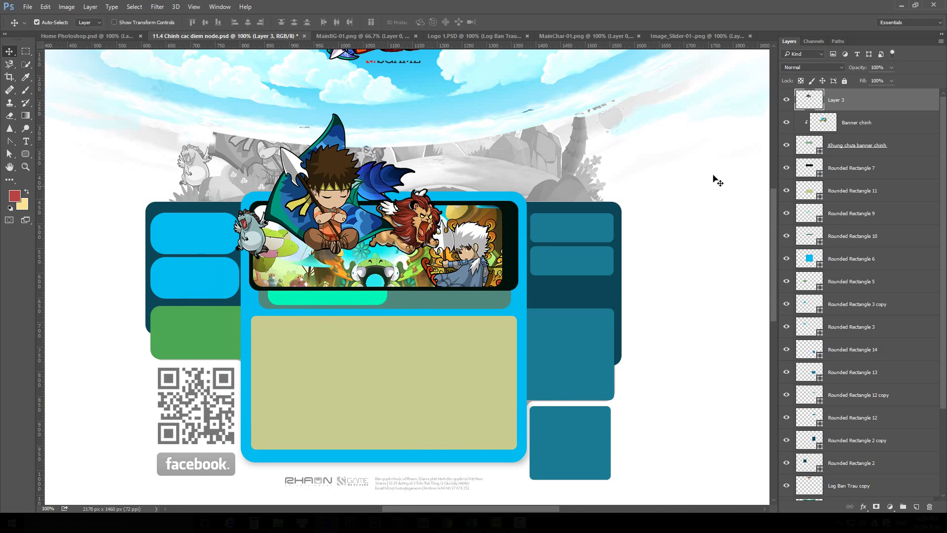
Try clipping Layer 3 into the banner frame and arranging the characters and the banner picture inside it.
left_click(897, 107, "alt")
left_click_drag(332, 263, 378, 263)
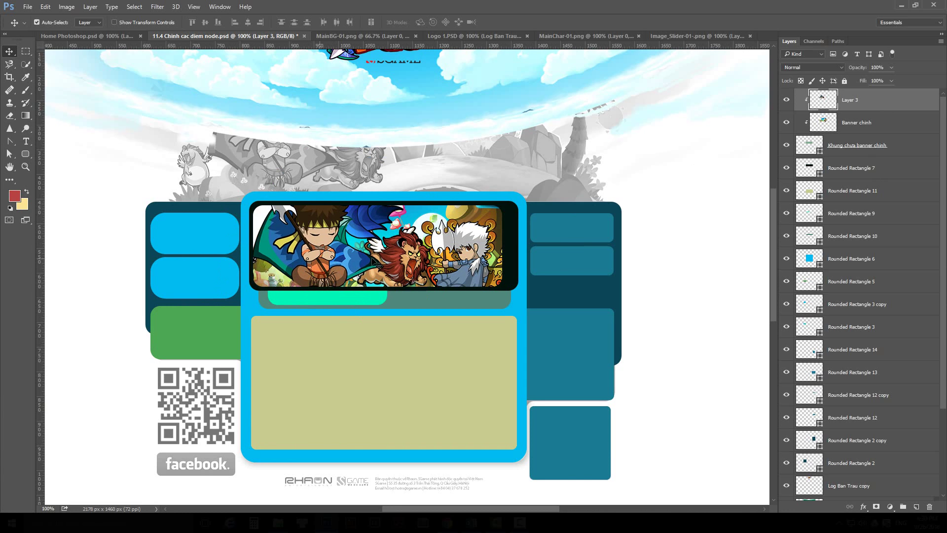
left_click_drag(480, 250, 475, 226)
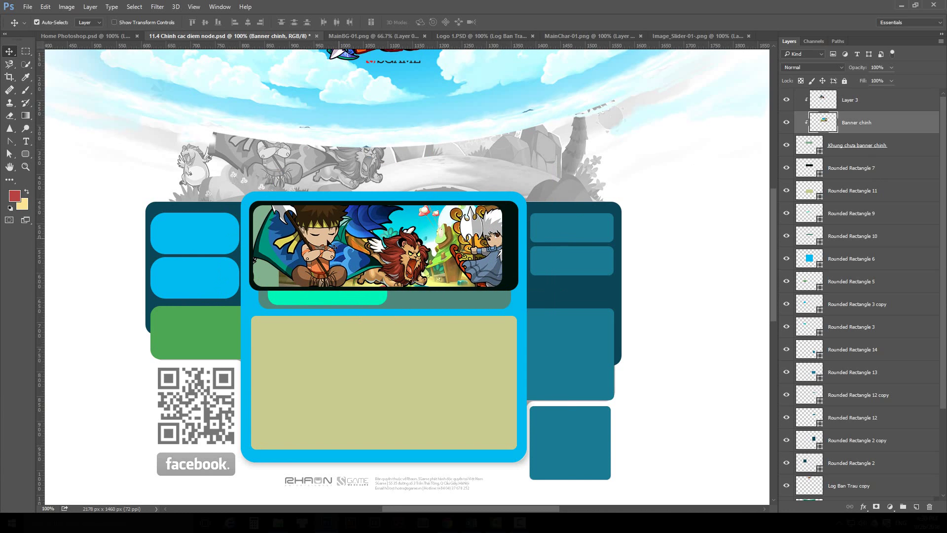
Release Layer 3 from the clipping mask and move the characters back up above the central panel.
left_click(878, 100)
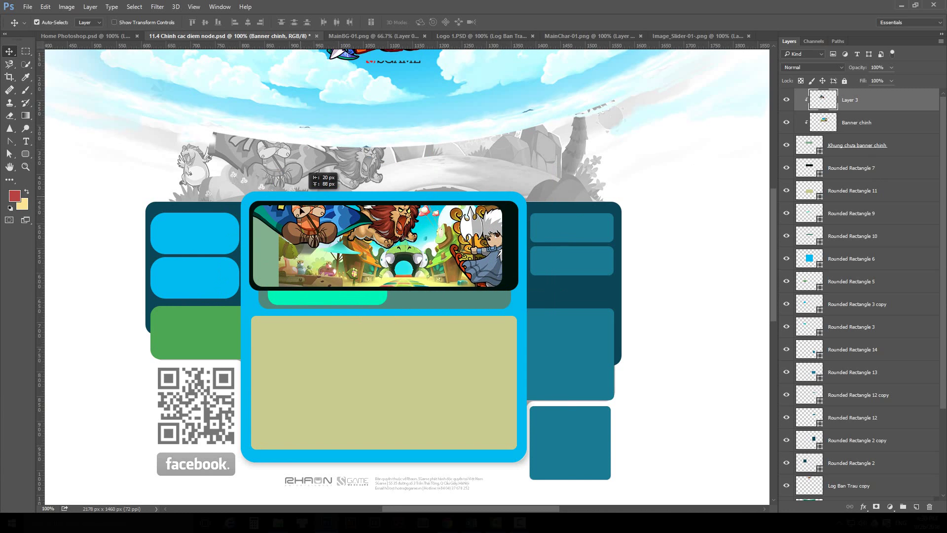
left_click(886, 108, "alt")
left_click_drag(324, 228, 287, 134)
Shift the clipped Banner chinh picture sideways so that it covers the full width of its frame.
key("u")
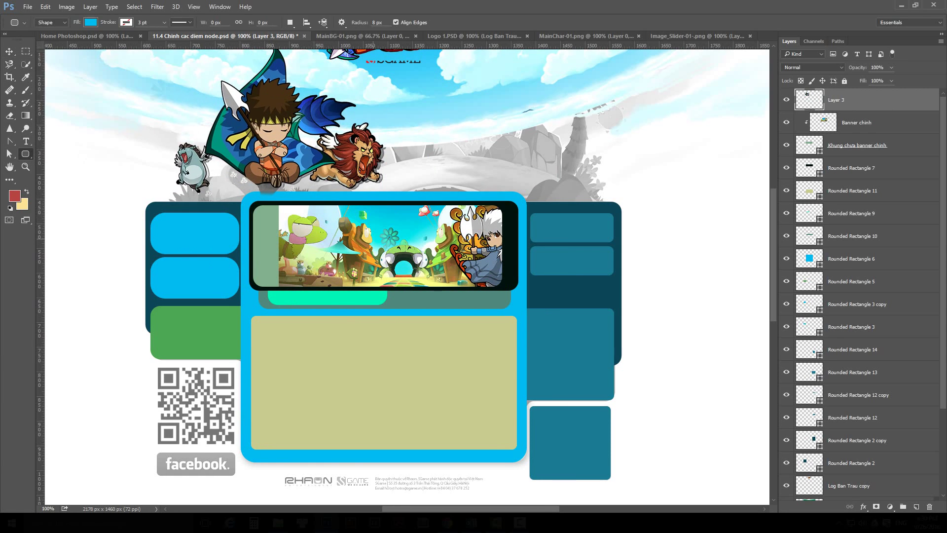
left_click(9, 51)
left_click_drag(394, 244, 365, 241)
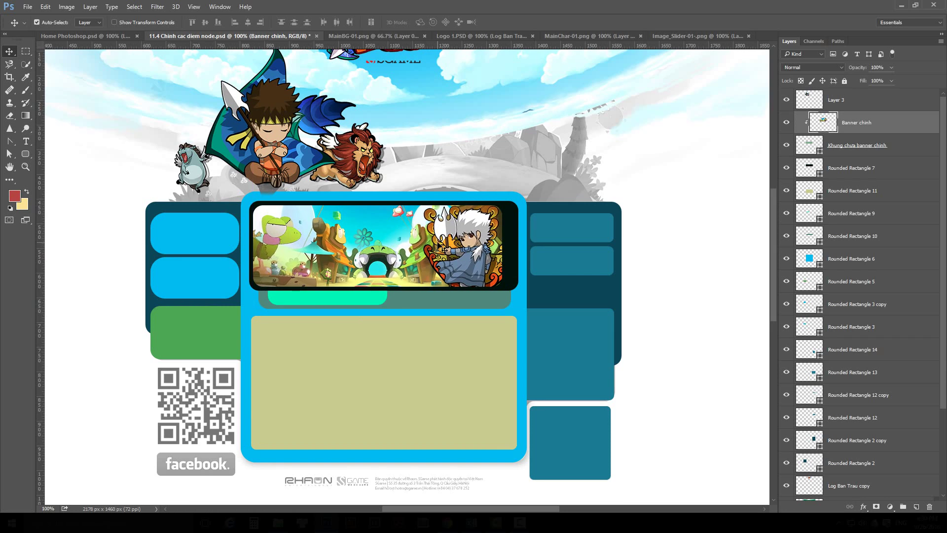
Add an Inner Shadow layer style to the frame layer Khung chưa banner chinh.
scroll(366, 241, "up", 1)
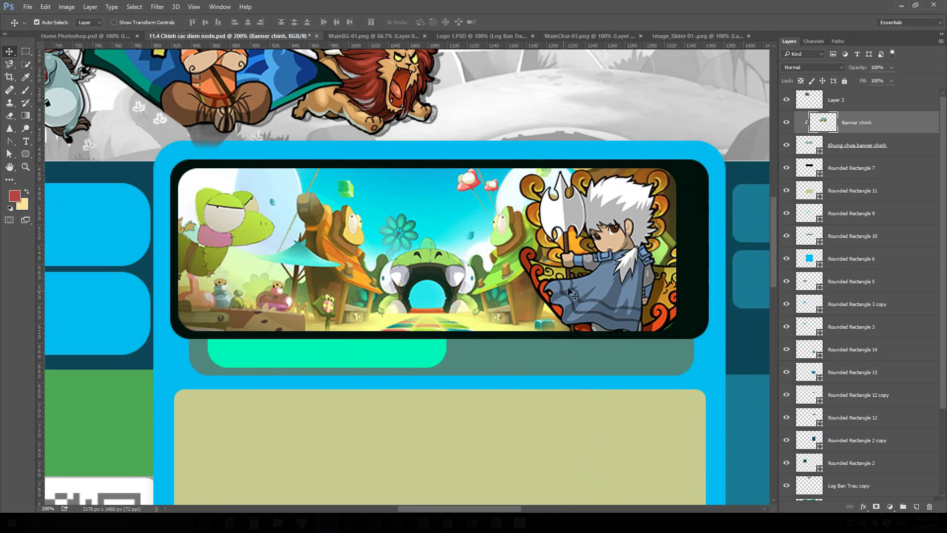
left_click(911, 147)
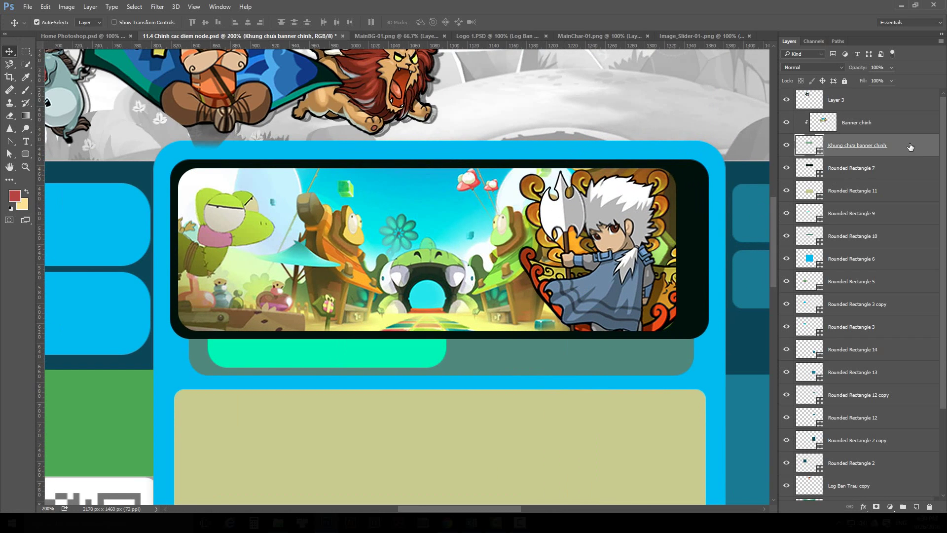
left_click(787, 145)
left_click(787, 146)
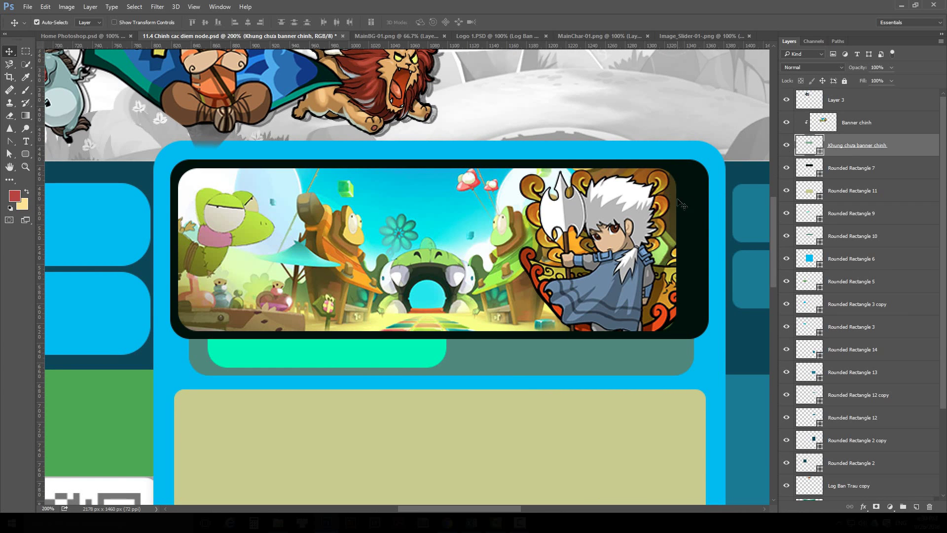
double_click(926, 147)
left_click_drag(542, 159, 669, 102)
left_click(509, 198)
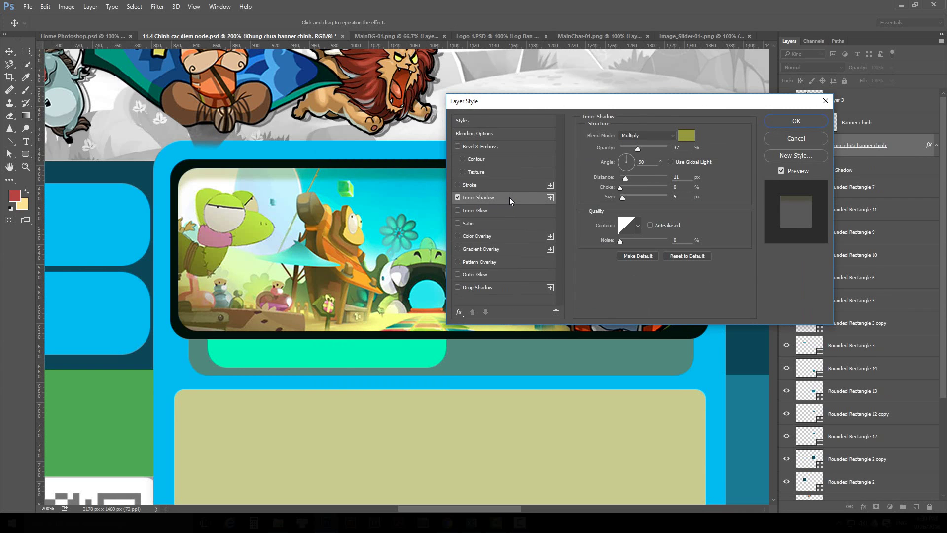
left_click_drag(554, 102, 669, 69)
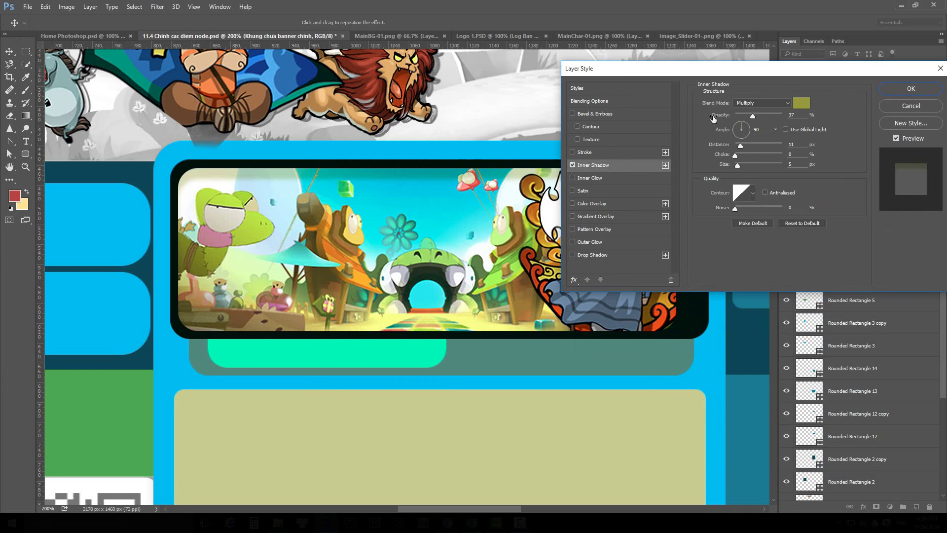
Set the frame's inner shadow to black with a 2 px distance, increase its opacity and apply the style.
left_click(801, 102)
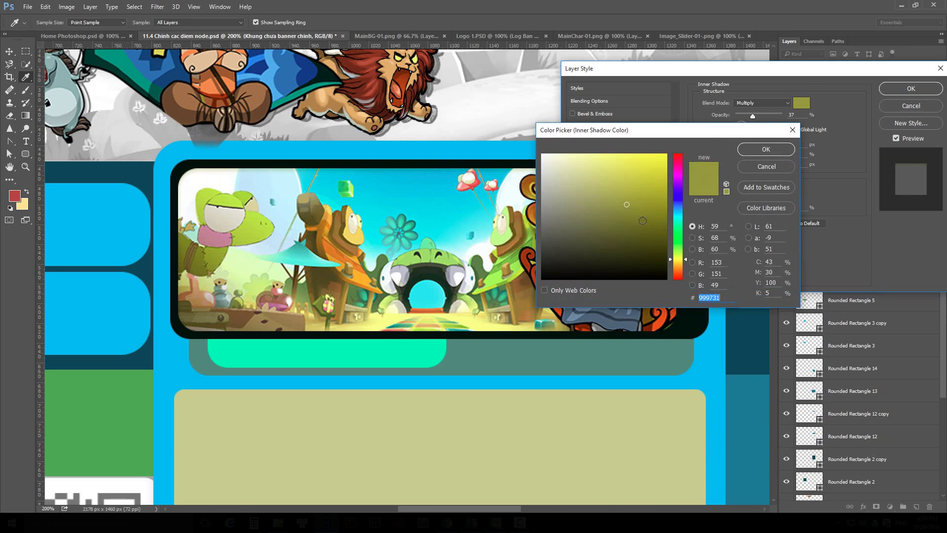
left_click(667, 284)
left_click(766, 149)
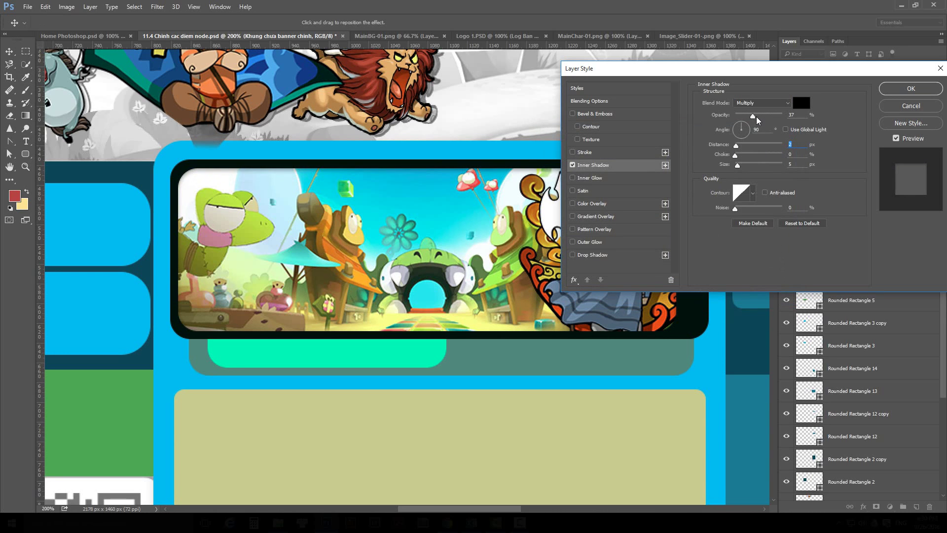
mouse_move(753, 121)
left_mouse_down()
mouse_move(777, 122)
mouse_move(739, 122)
mouse_move(780, 123)
mouse_move(768, 126)
left_mouse_up()
left_click_drag(752, 69, 450, 354)
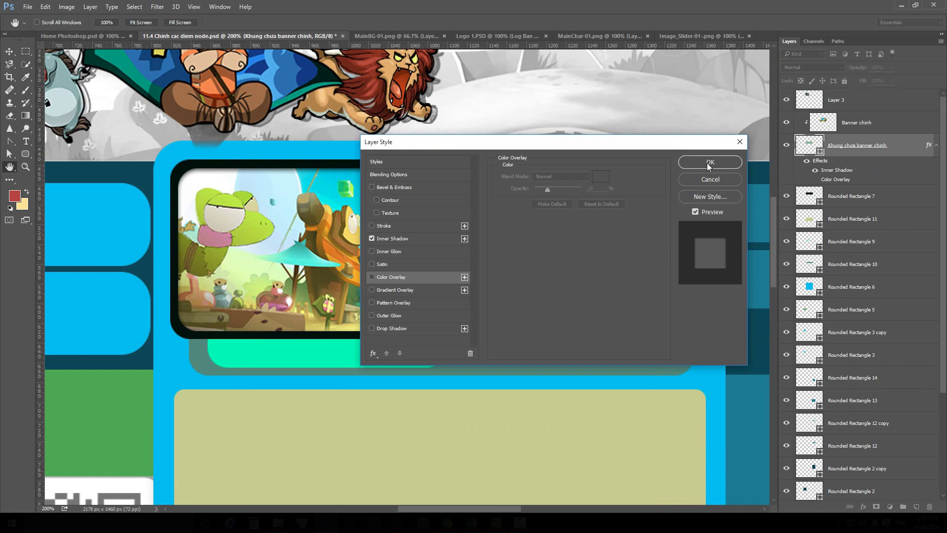
left_click(709, 163)
Check the clipped banner in the whole layout and compare it with the finished design in Home Photoshop.psd.
key("v")
key("ctrl+0")
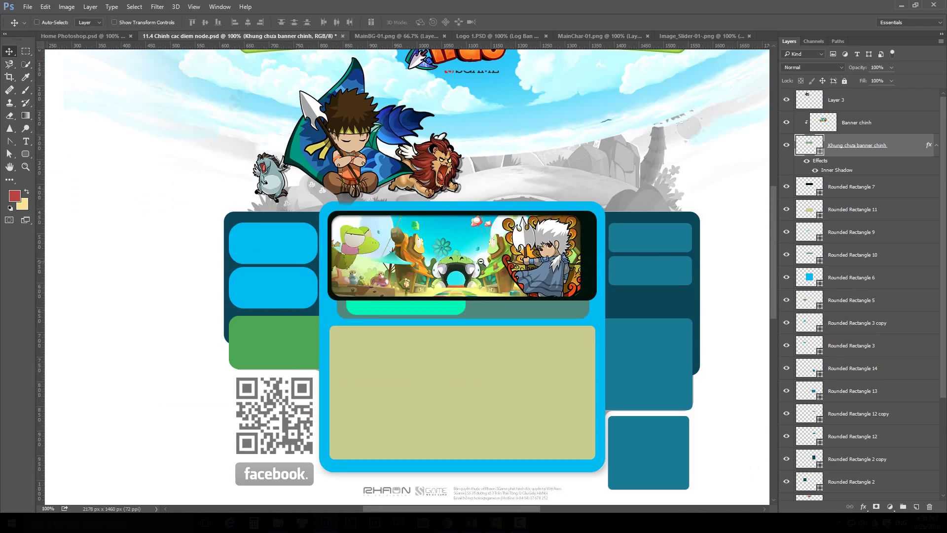
key("ctrl+1")
scroll(487, 263, "up", 2)
scroll(487, 262, "down", 3)
scroll(487, 262, "right", 3)
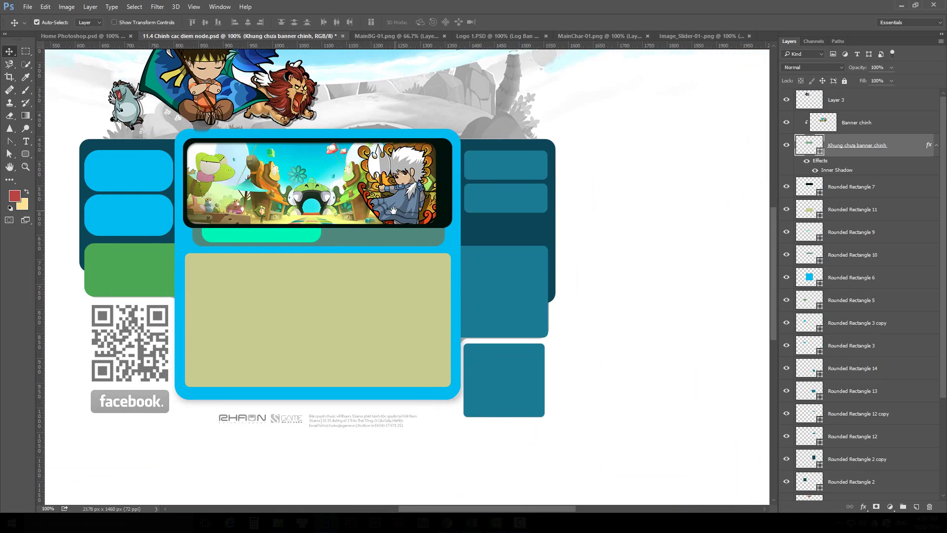
left_click(79, 36)
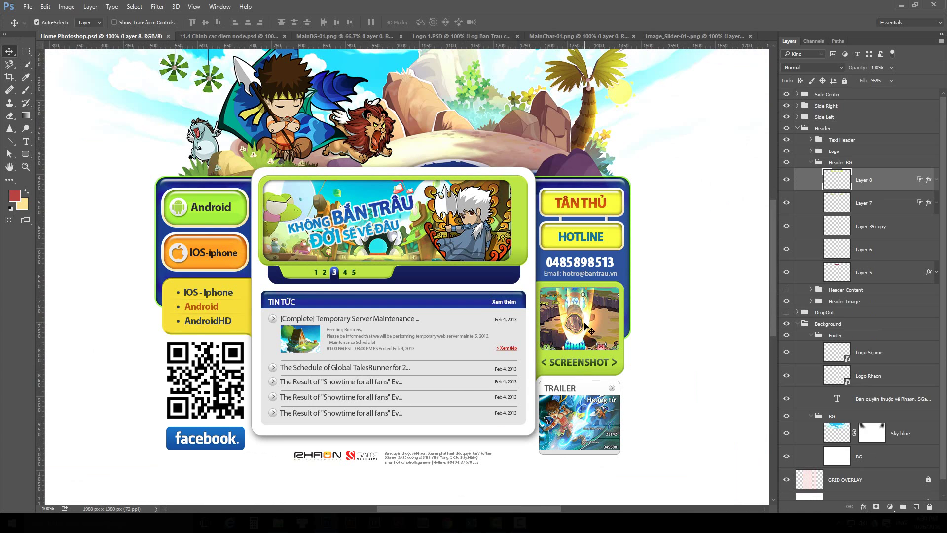
left_click(227, 36)
scroll(523, 276, "up", 2)
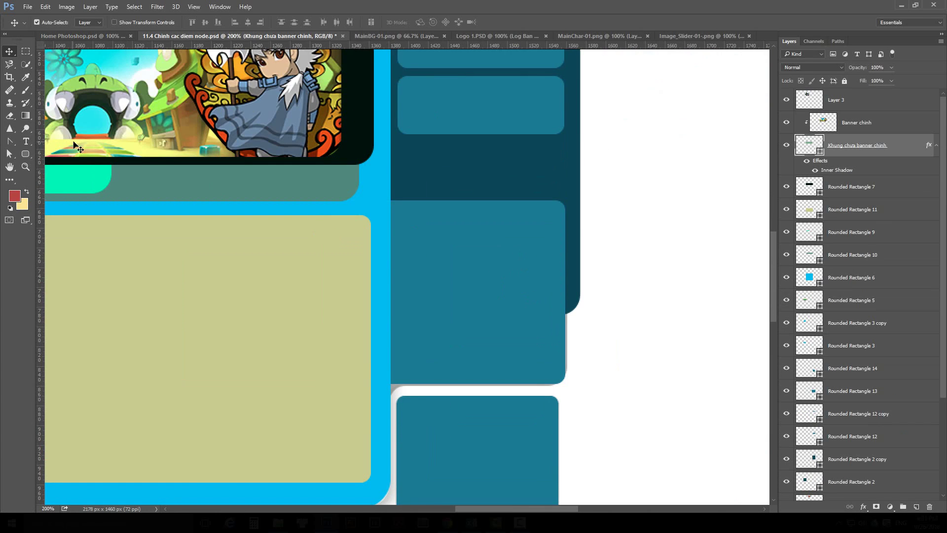
left_click(26, 154)
left_click_drag(398, 207, 555, 375)
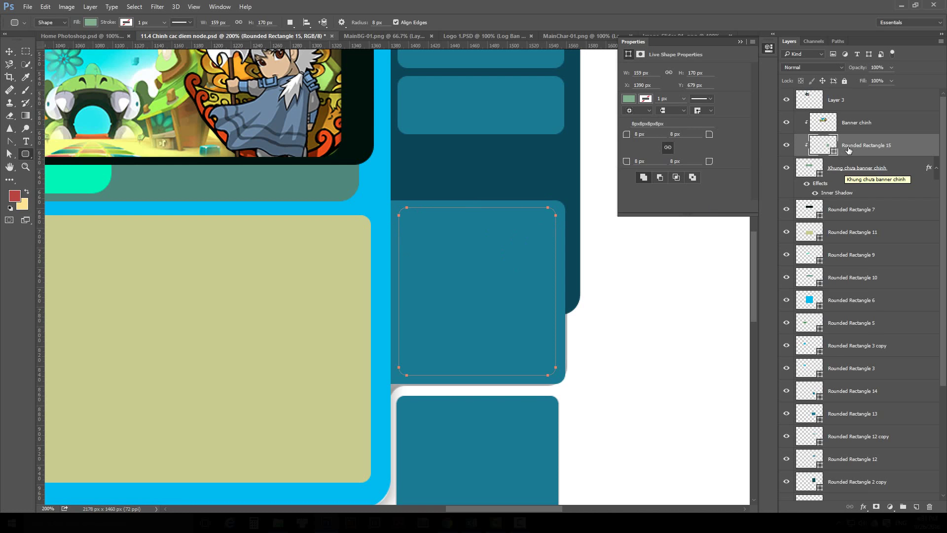
key("Delete")
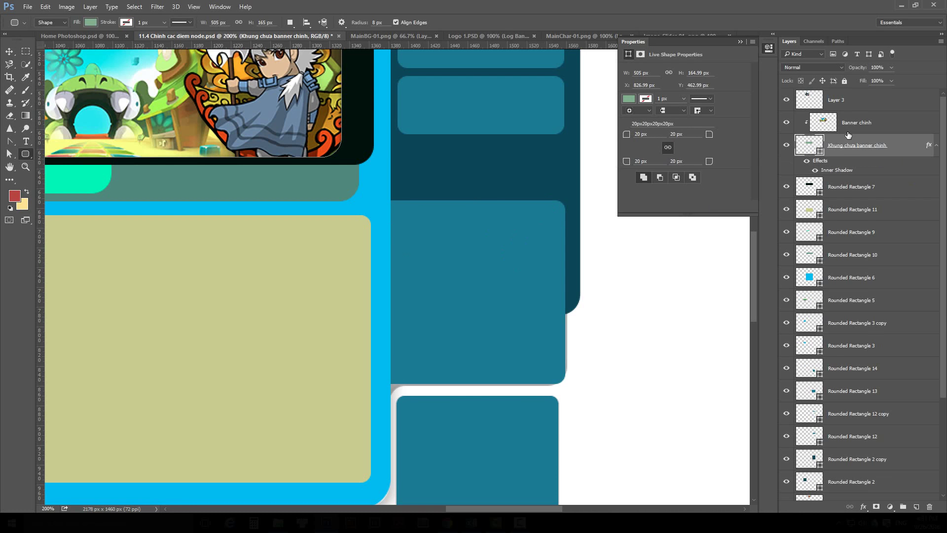
left_click(857, 105)
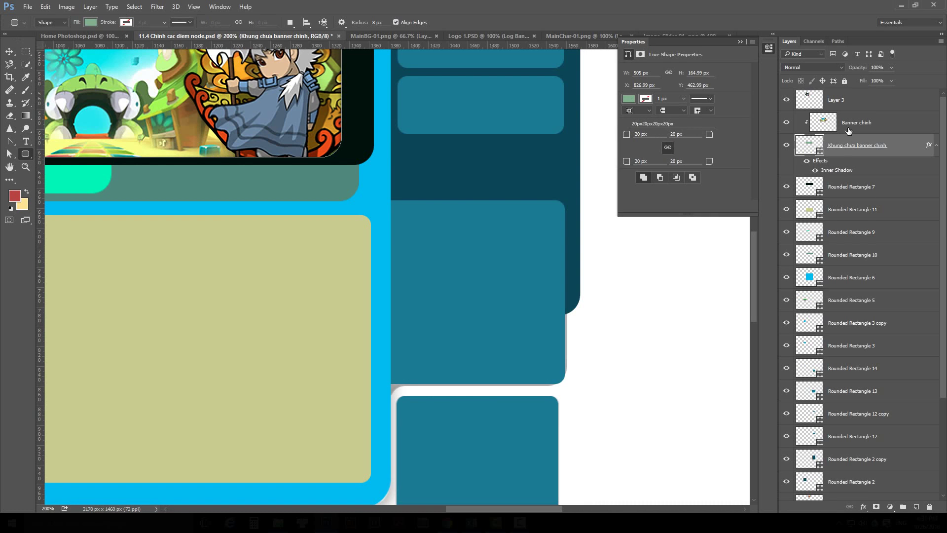
Draw a rounded rectangle about 156 × 168 px with 8 px corners inside Rounded Rectangle 13, directly above that layer.
left_click(8, 51)
left_click(507, 300)
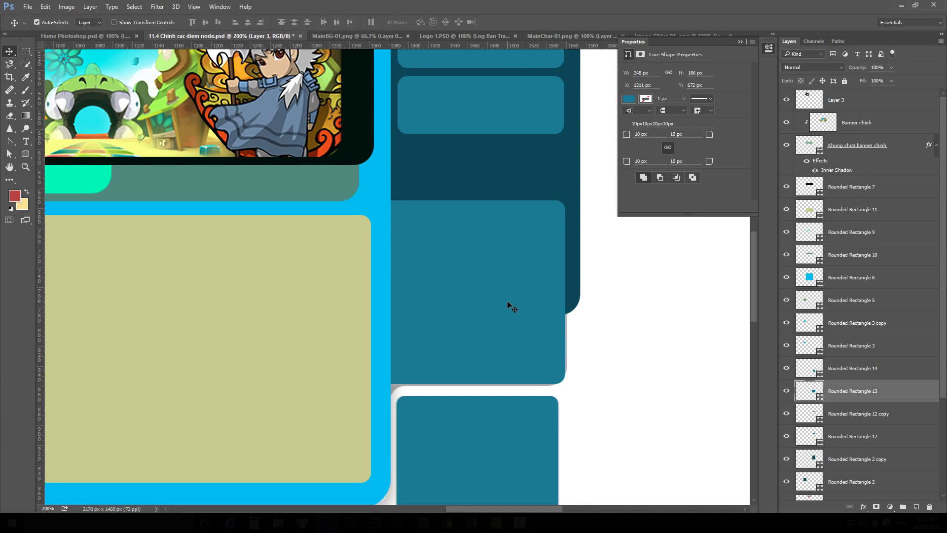
left_click_drag(492, 295, 558, 306)
key("ctrl+z")
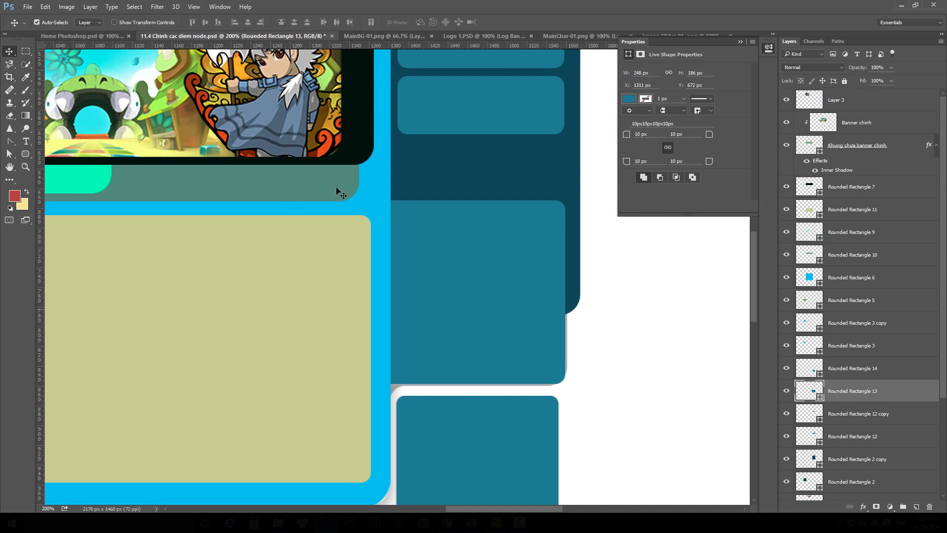
left_click(25, 153)
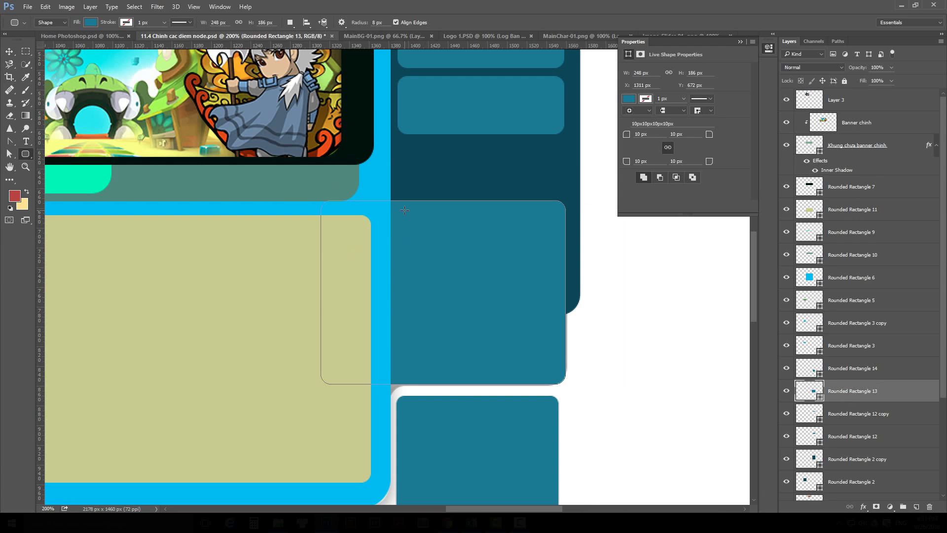
left_click_drag(404, 211, 558, 375)
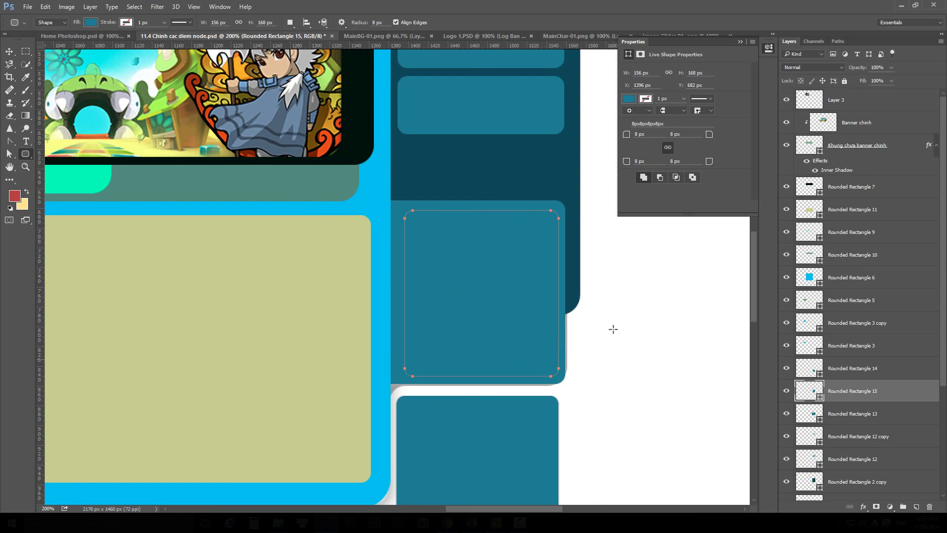
Change the fill of the new rounded rectangle inside the side panel to bright green.
double_click(820, 402)
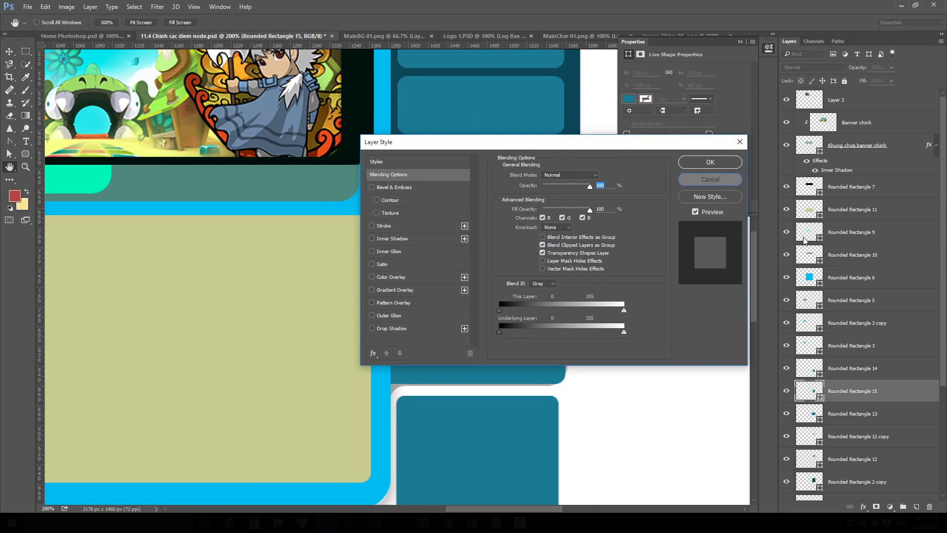
left_click(691, 179)
double_click(820, 396)
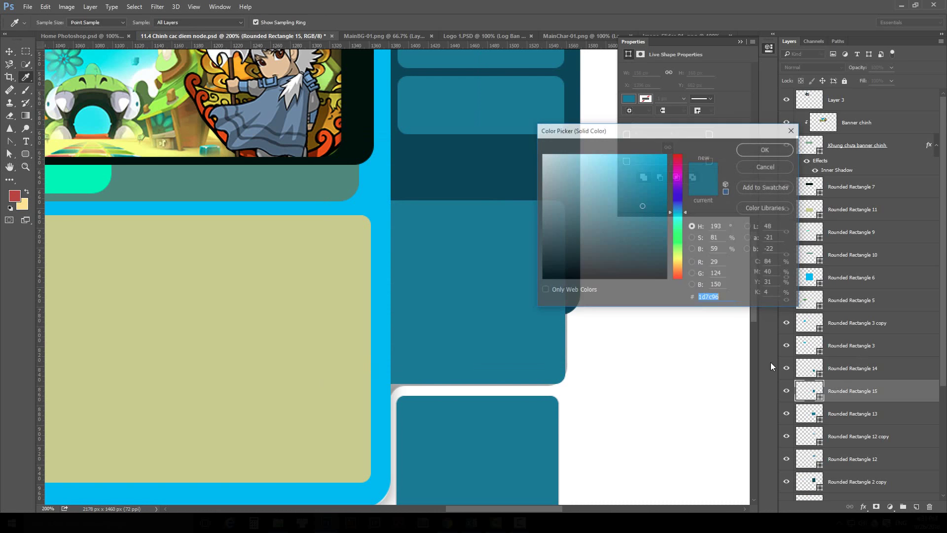
left_click(677, 242)
left_click(641, 173)
left_click(767, 150)
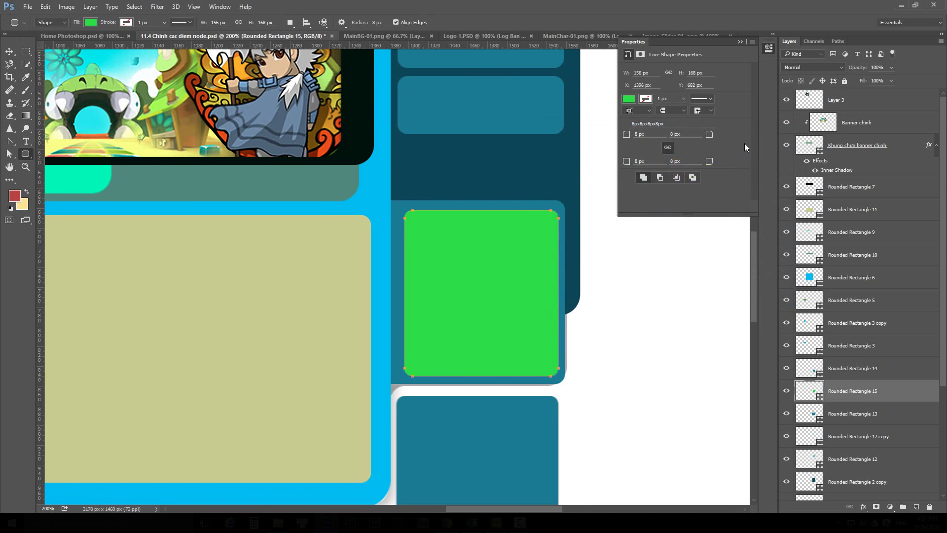
Open the picture Image-02.png from the Images folder.
key("ctrl+o")
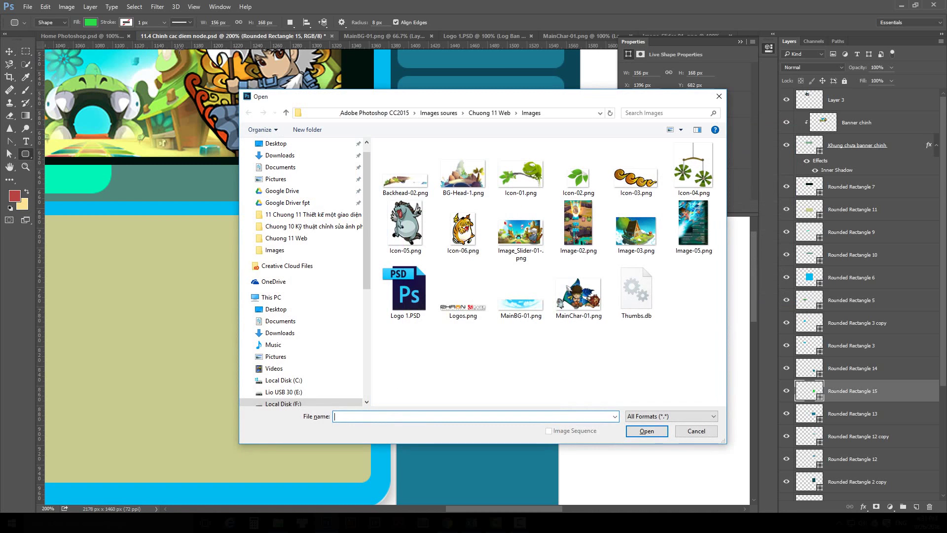
left_click(581, 228)
double_click(581, 228)
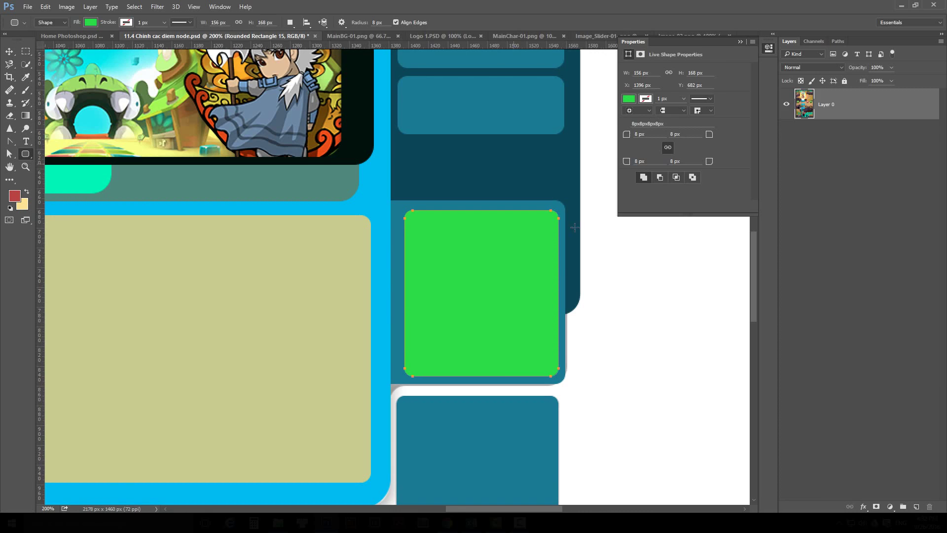
Paste the Image-02.png picture into 11.4 Chinh cac diem node.psd and position it over the green rounded rectangle.
left_click(191, 35)
key("v")
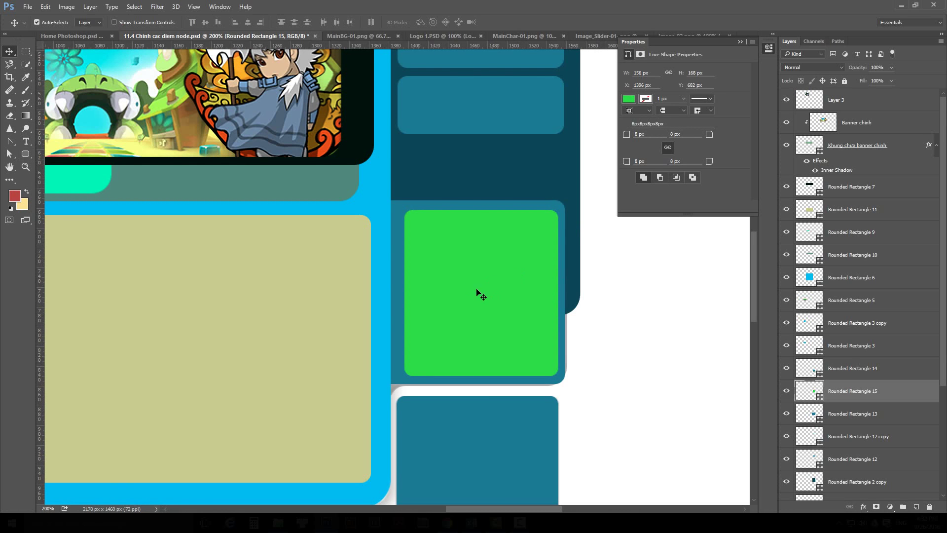
left_click_drag(478, 294, 533, 283)
key("ctrl+z")
key("ctrl+v")
left_click_drag(458, 282, 547, 291)
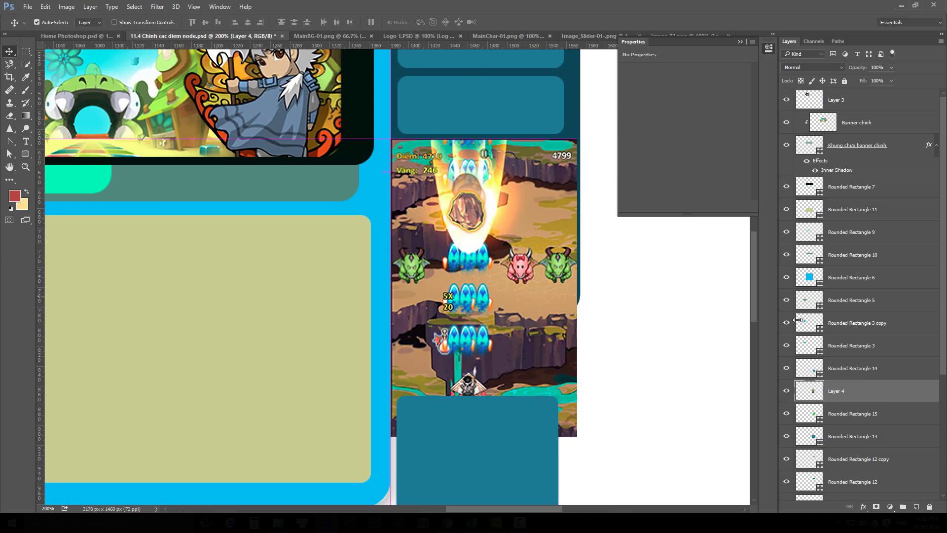
Clip the Image-02 picture (Layer 4) to Rounded Rectangle 15 and move it down inside the frame.
left_click(877, 402, "alt")
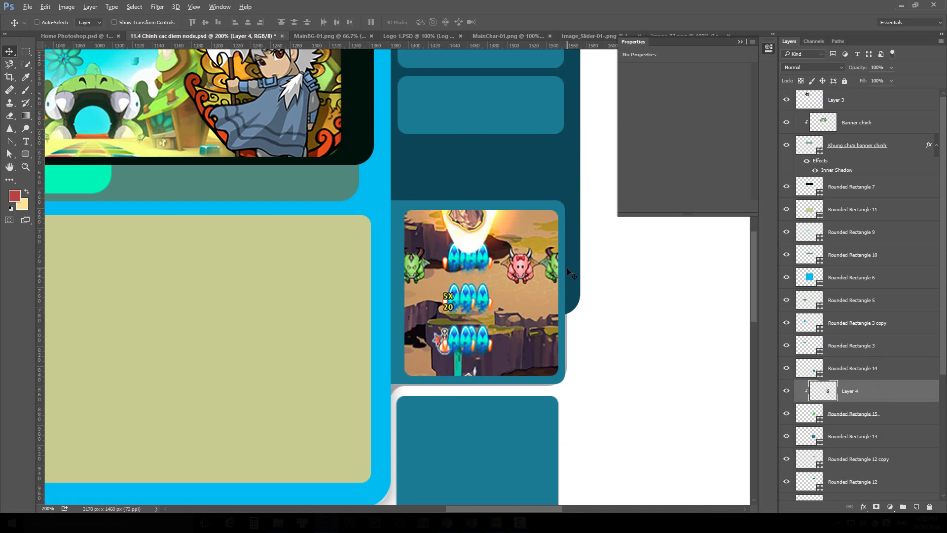
key("ctrl+alt+g")
key("ctrl+alt+g")
left_click_drag(479, 272, 479, 328)
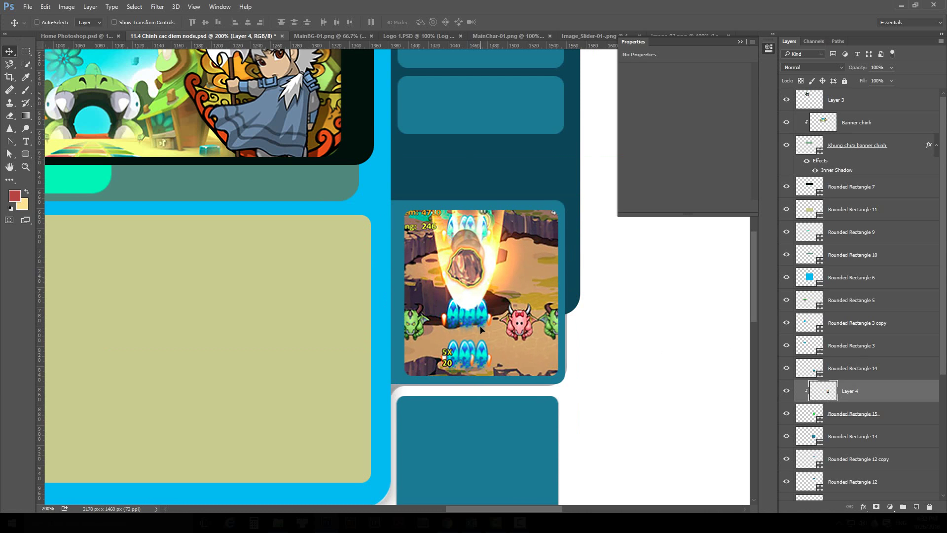
Scale the clipped Image-02 picture down slightly so more of it fits inside its rounded frame.
key("ctrl+t")
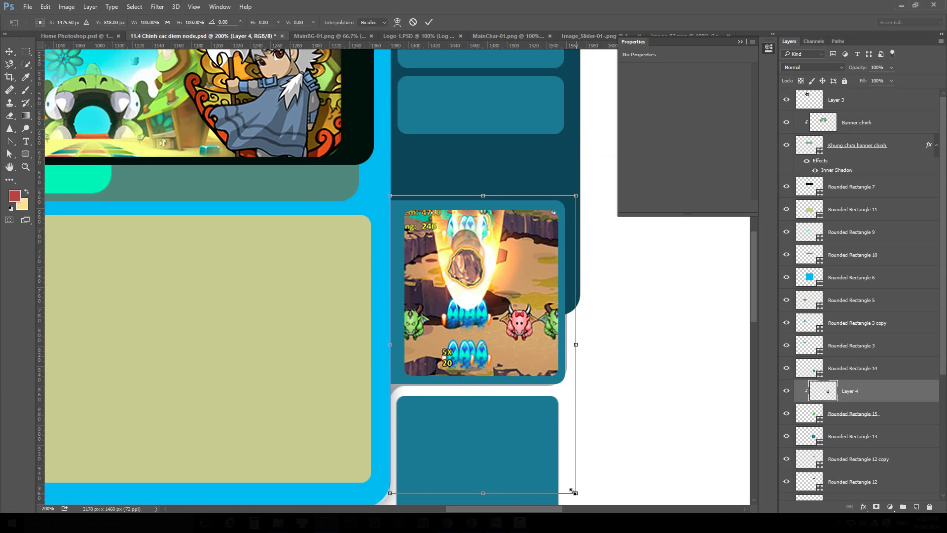
left_click_drag(572, 490, 566, 482)
key("Return")
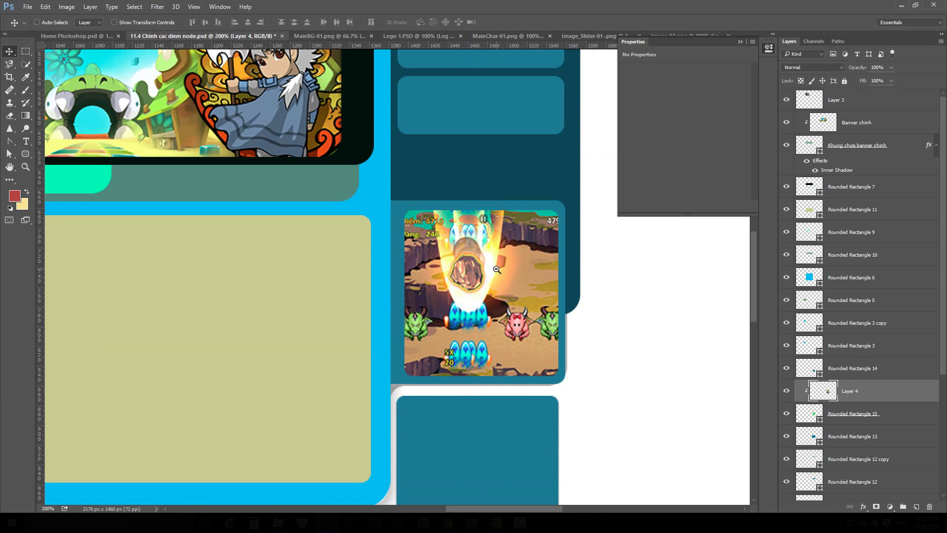
scroll(497, 269, "down", 3)
scroll(497, 270, "up", 1)
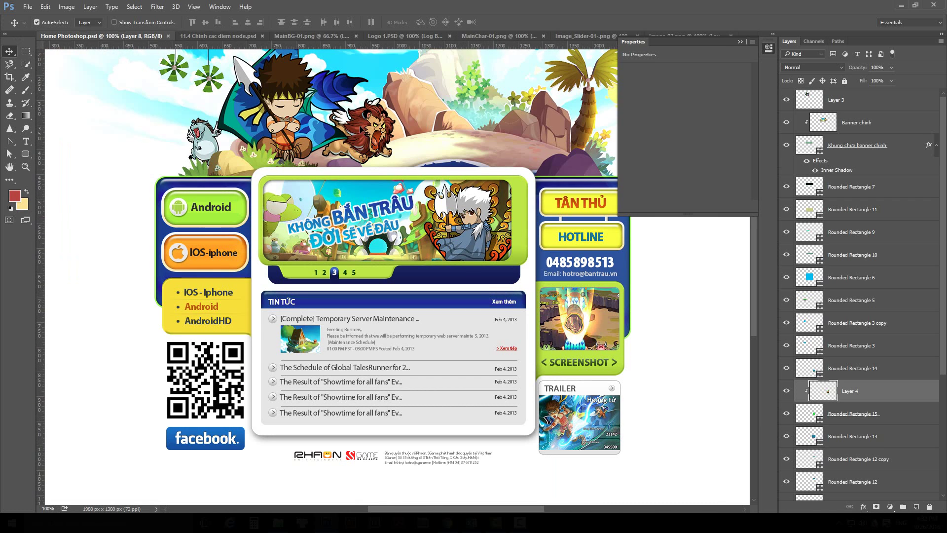
Compare the finished Home Photoshop.psd design with the header area of 11.4 Chinh cac diem node.psd.
left_click(74, 36)
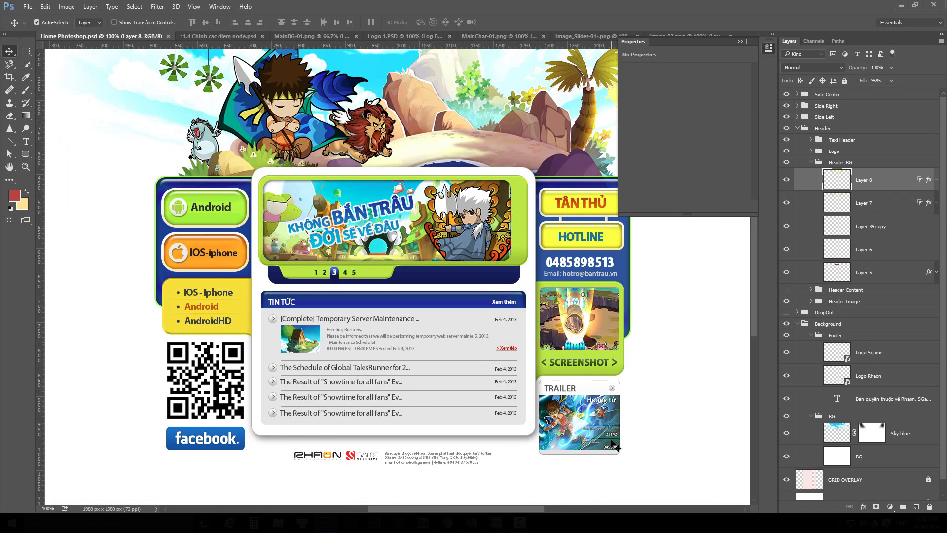
scroll(392, 123, "up", 3)
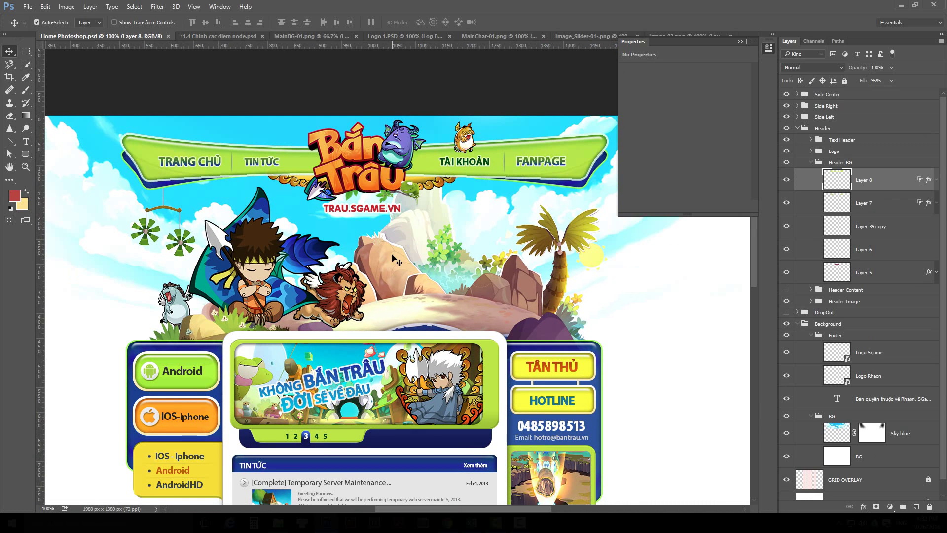
left_click(224, 36)
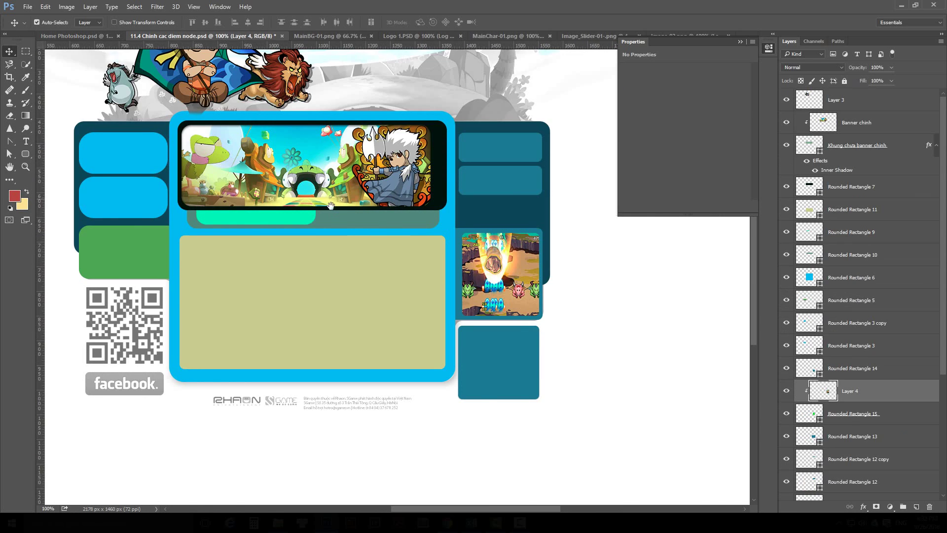
left_click_drag(377, 198, 366, 387)
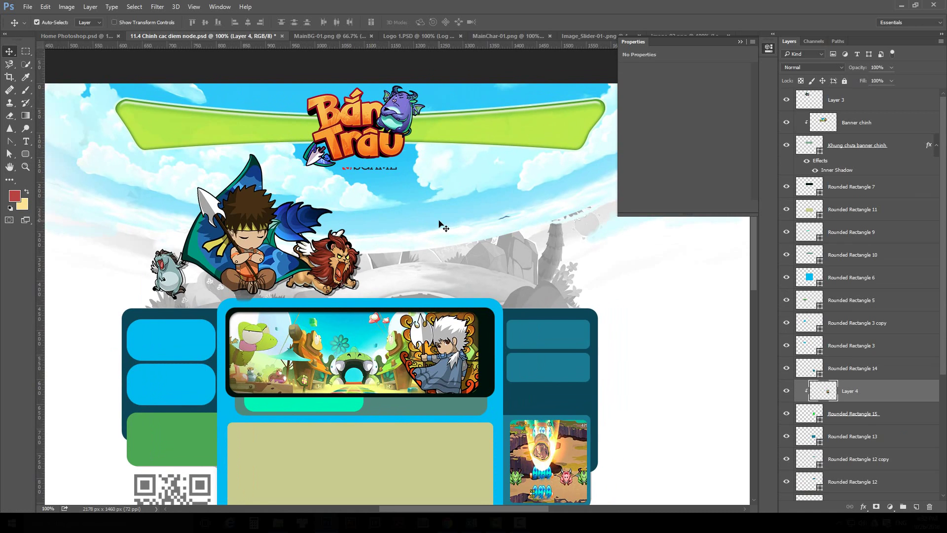
Check in Home Photoshop.psd which layers hold the header scenery, menu mascot, trau.sgame.vn text and ornaments beside the logo.
left_click(77, 36)
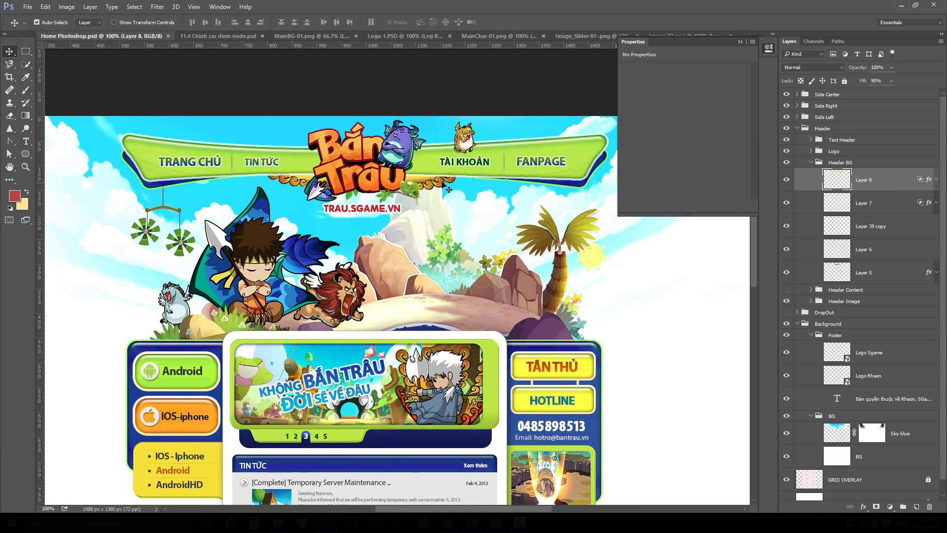
left_click(190, 246)
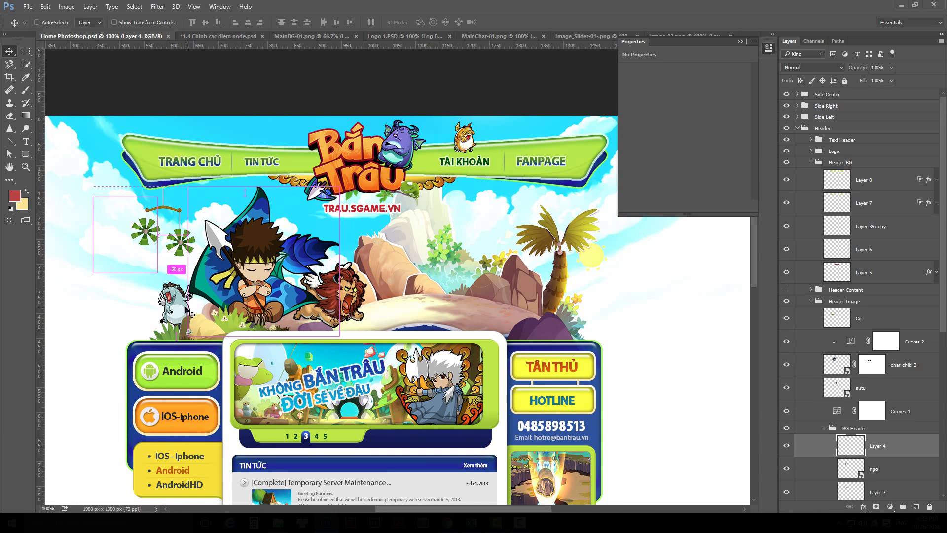
left_click(466, 144)
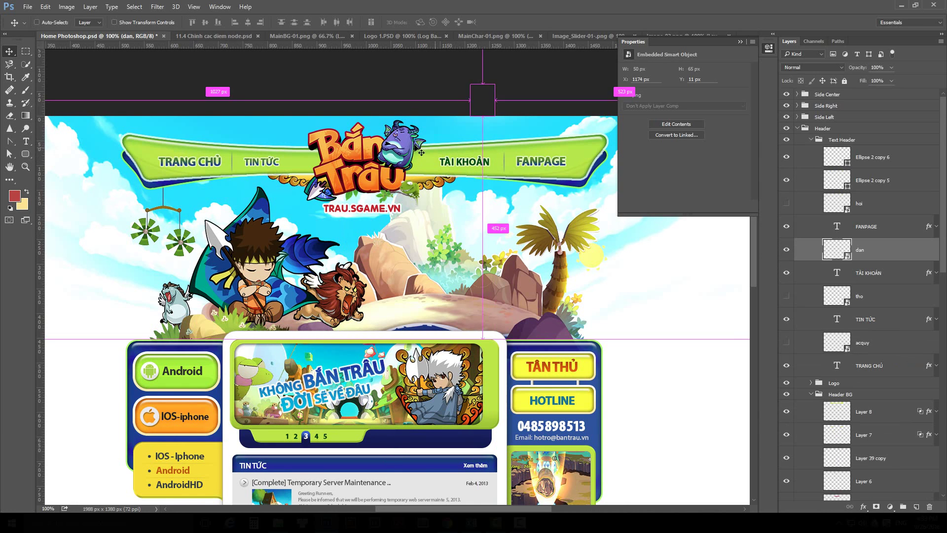
mouse_move(404, 216)
left_mouse_down()
mouse_move(356, 227)
mouse_move(394, 209)
left_mouse_up()
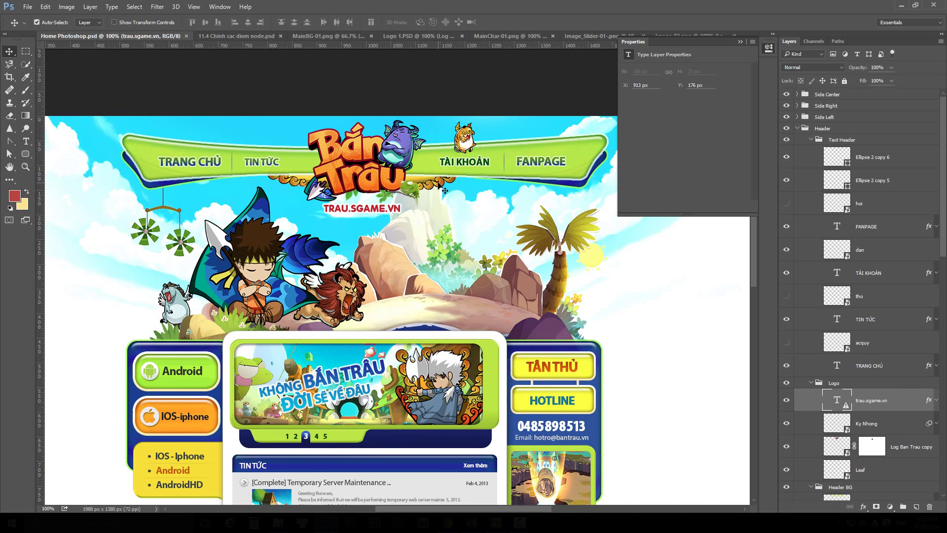
left_click(444, 190)
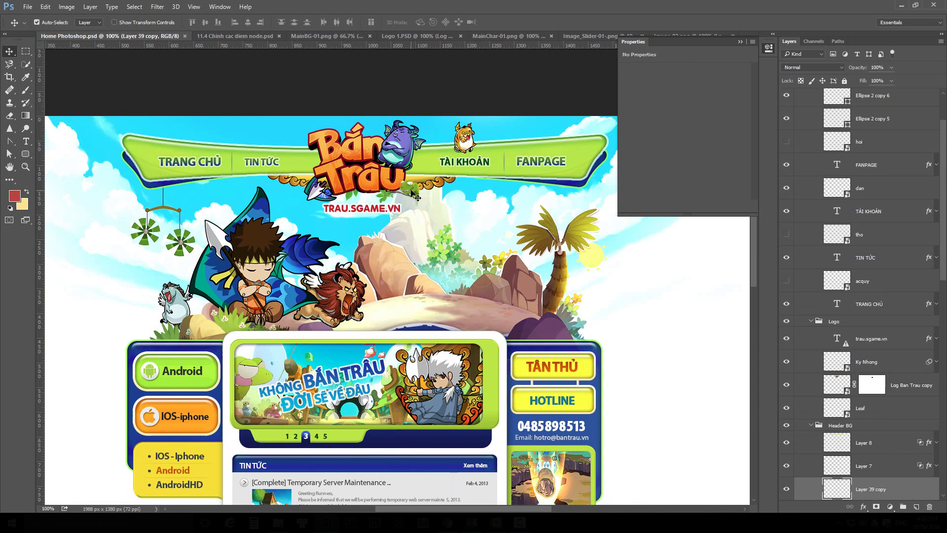
Try moving the leaf and the golden scroll ornaments away from the Bắn Trâu logo in the header.
left_click_drag(414, 194, 450, 212)
left_click(294, 193)
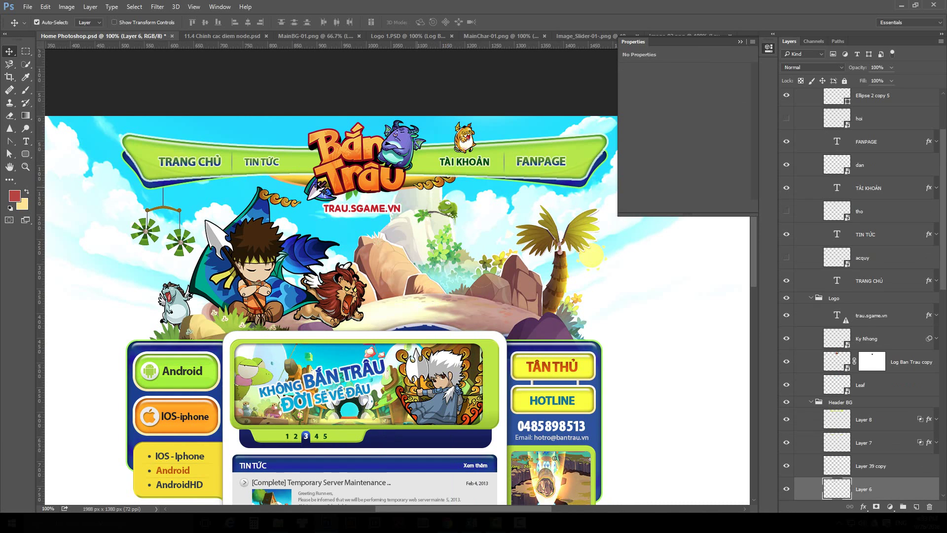
mouse_move(294, 188)
left_mouse_down()
mouse_move(291, 89)
mouse_move(273, 121)
mouse_move(294, 188)
left_mouse_up()
left_click(26, 154)
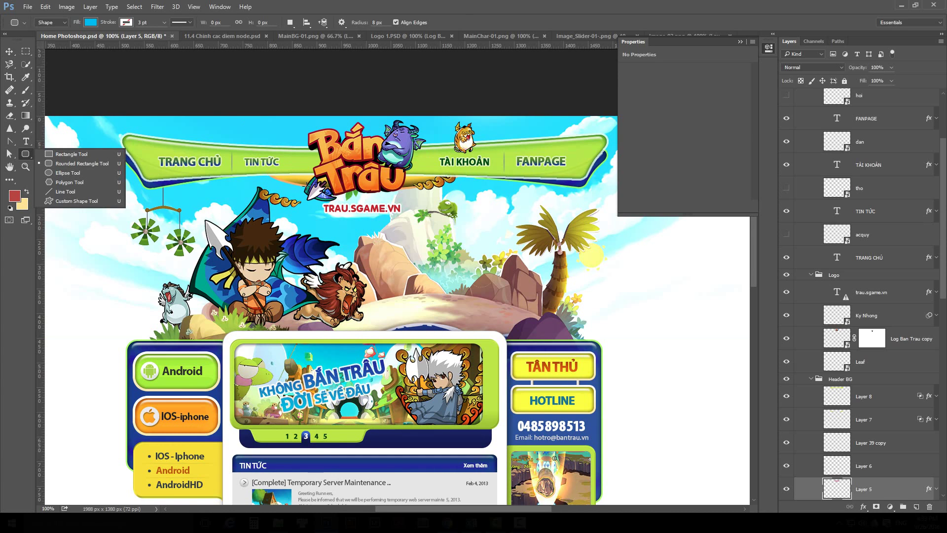
left_click(9, 51)
mouse_move(302, 176)
left_mouse_down()
mouse_move(303, 201)
mouse_move(303, 170)
left_mouse_up()
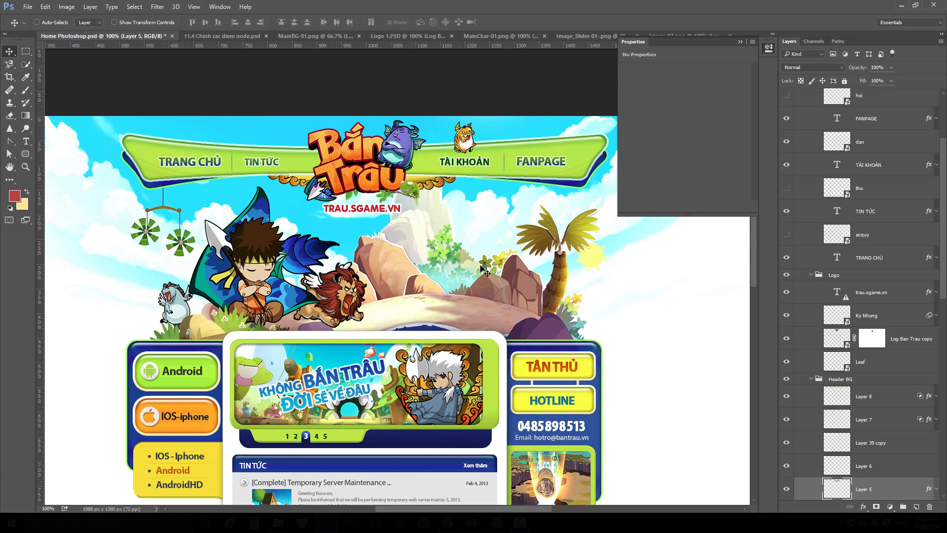
Select the whole canvas of Home Photoshop.psd and merge all visible layers into one.
key("ctrl+a")
key("ctrl+shift+e")
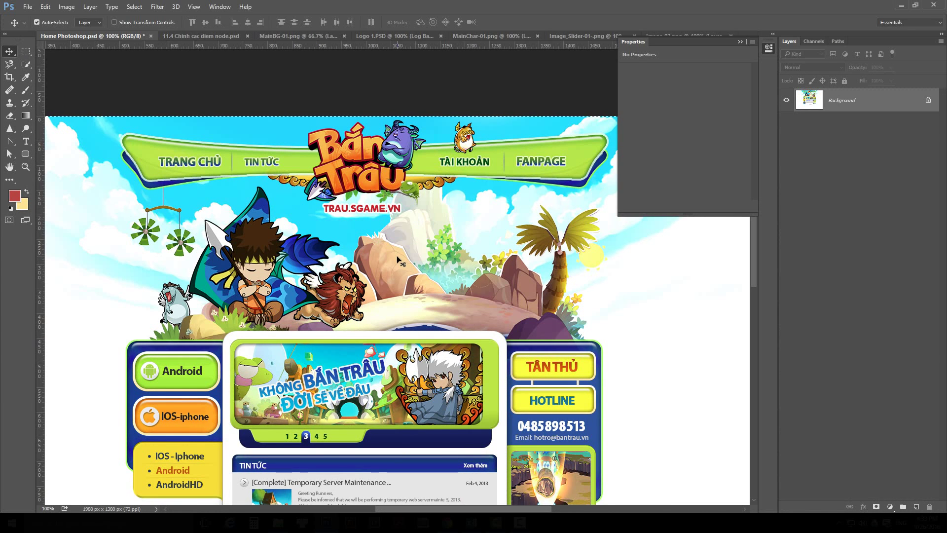